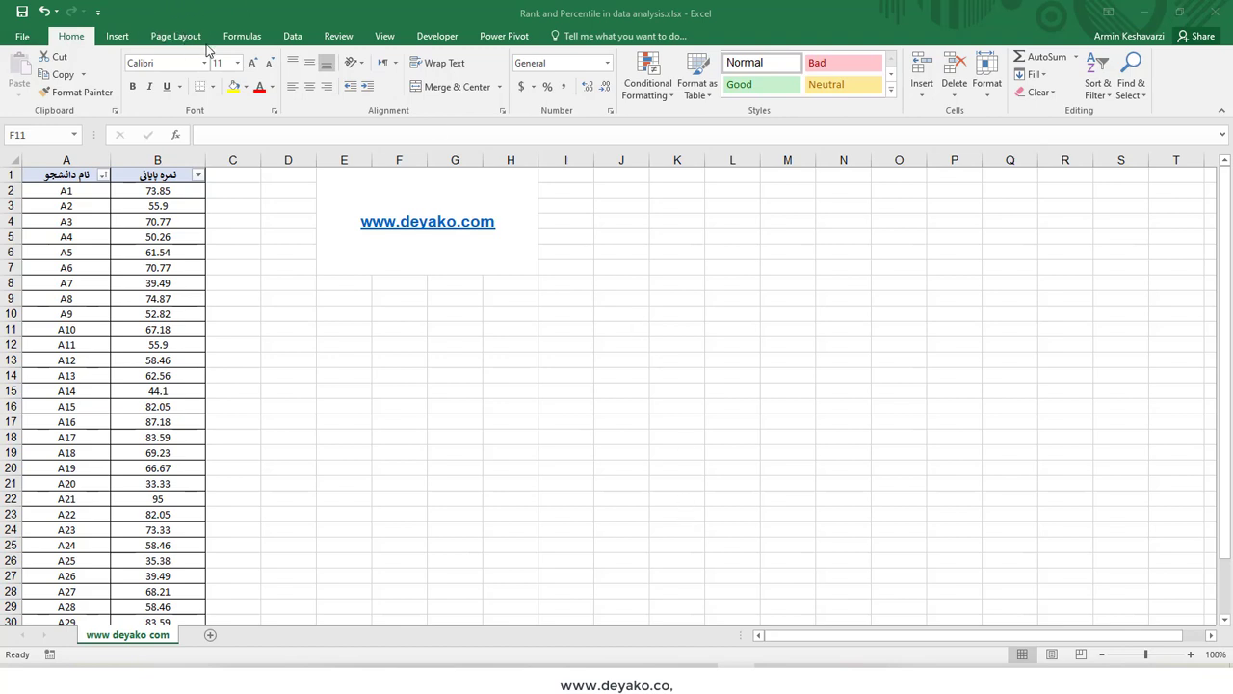
Switch to the Data ribbon tab for the grades workbook.
click(292, 35)
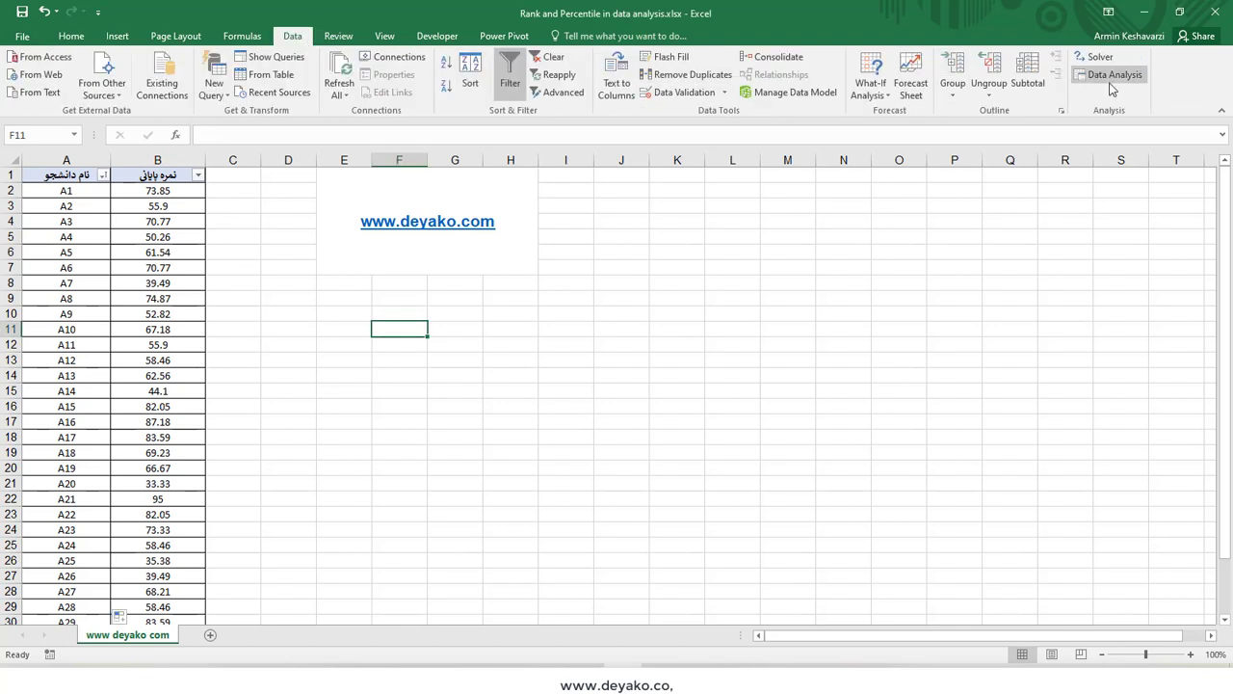
click(37, 35)
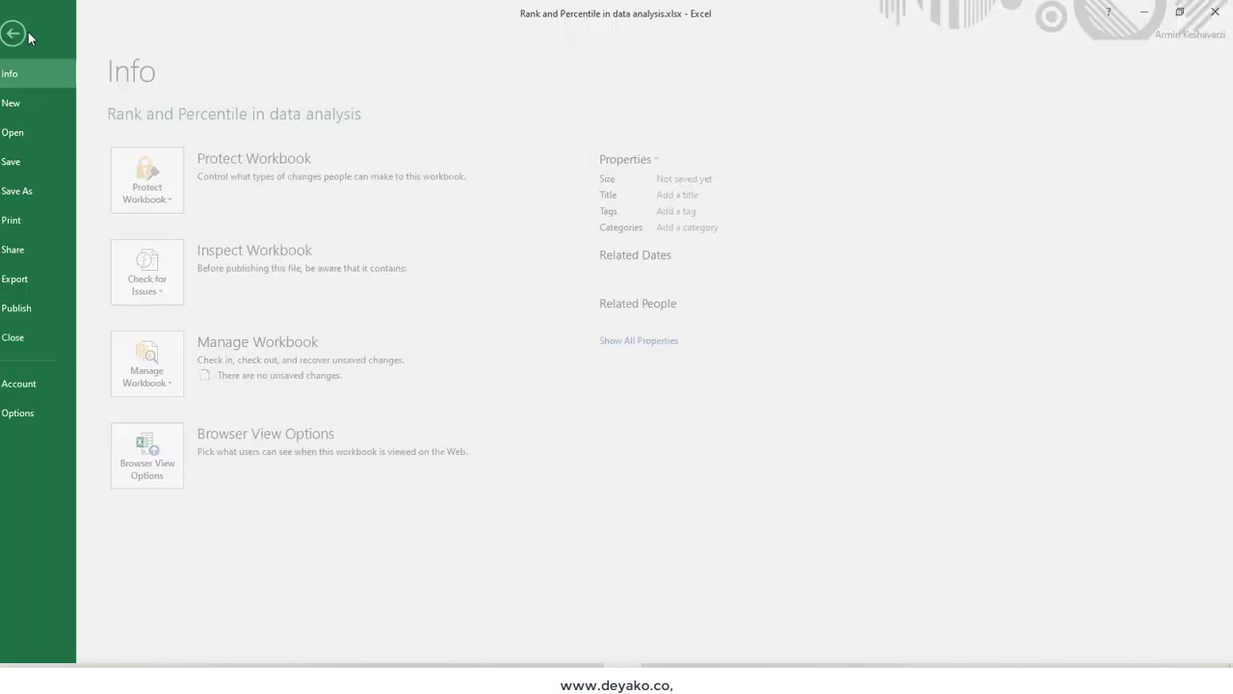
click(32, 414)
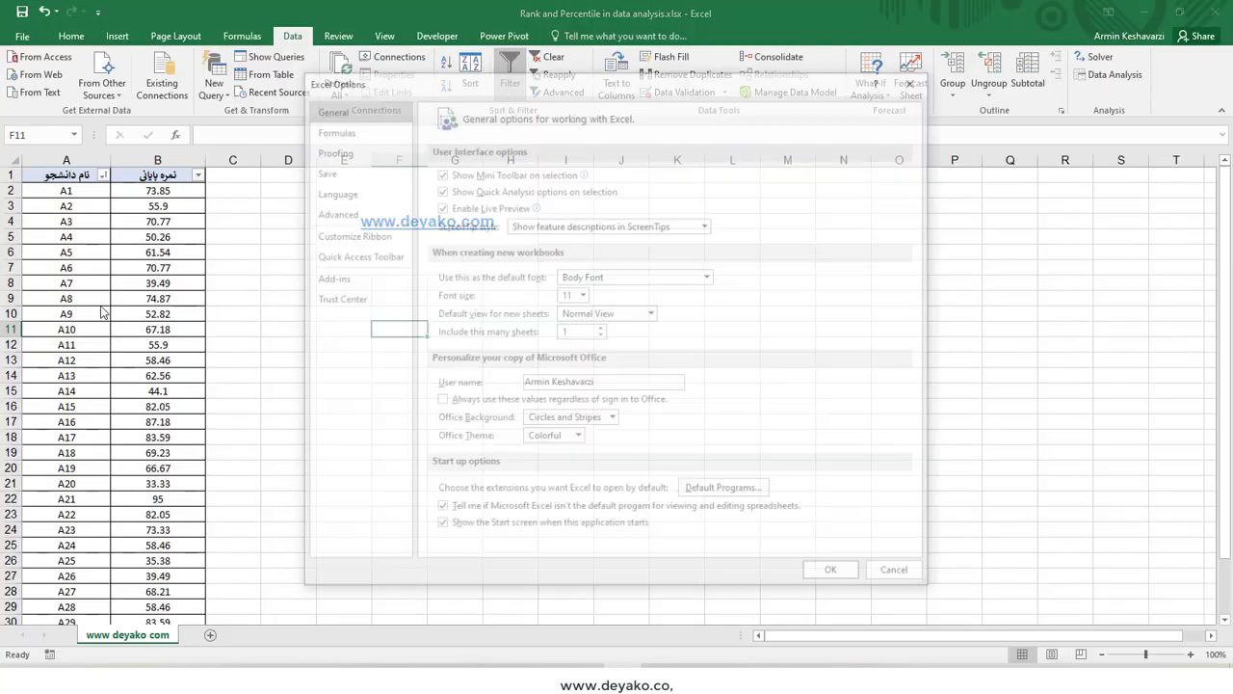
click(337, 278)
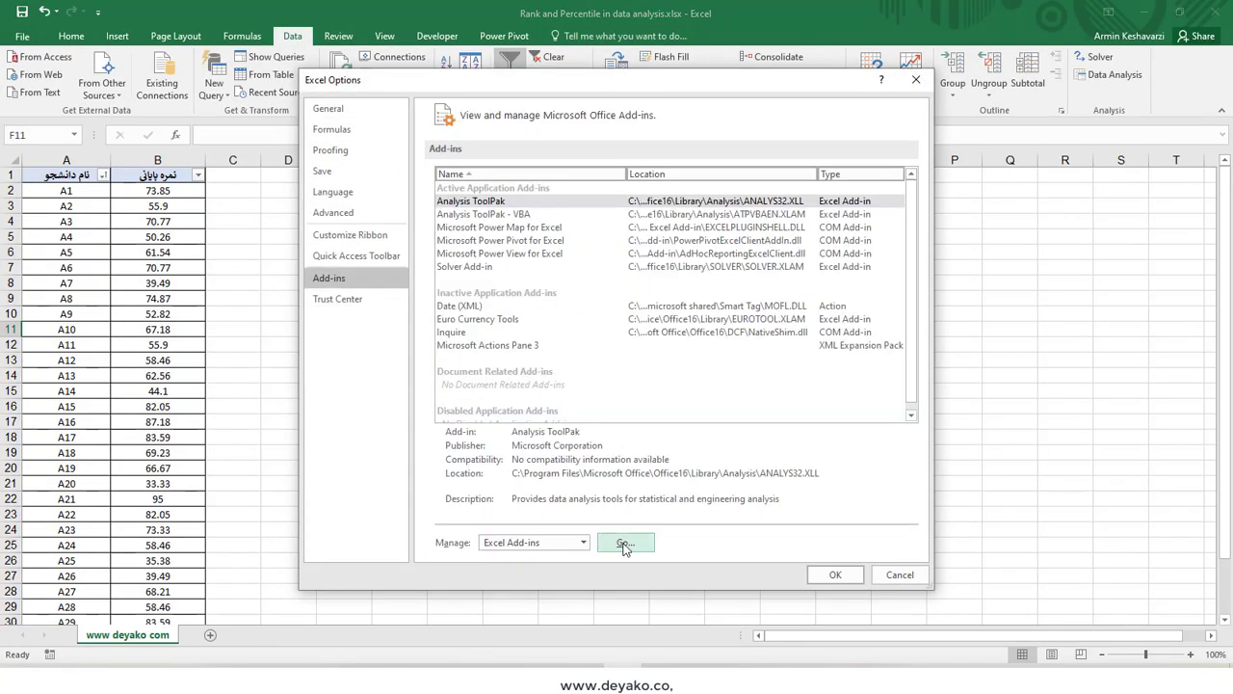
click(624, 544)
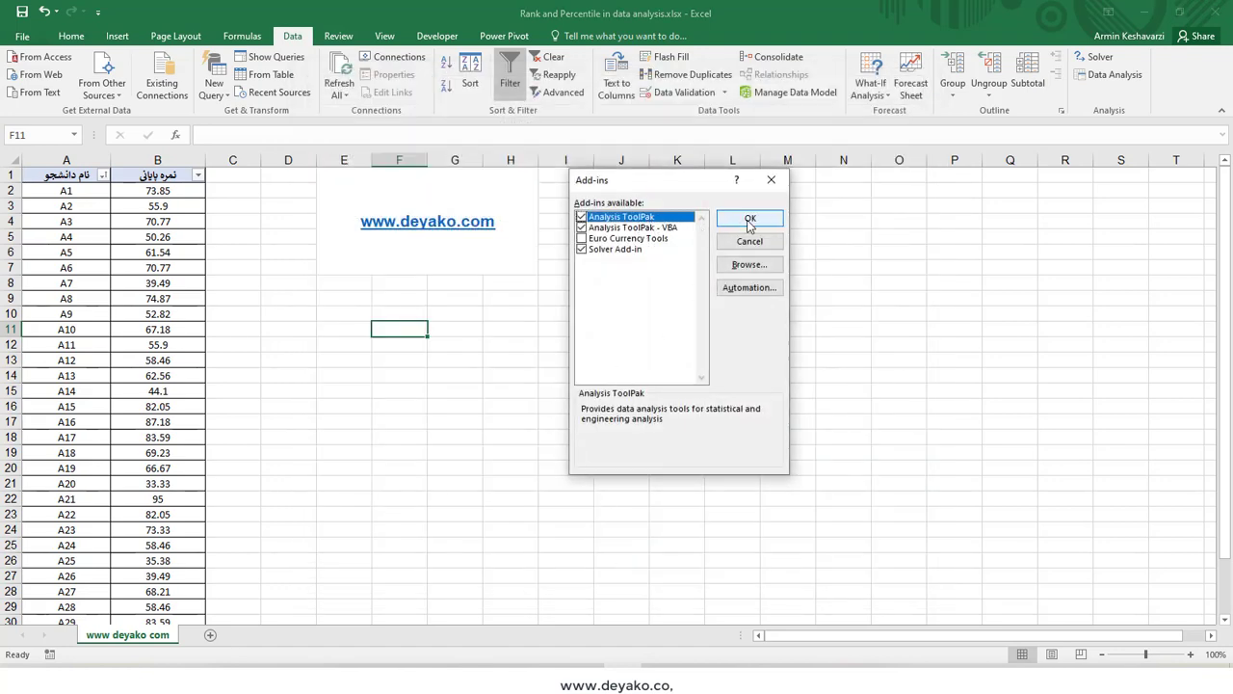
click(771, 179)
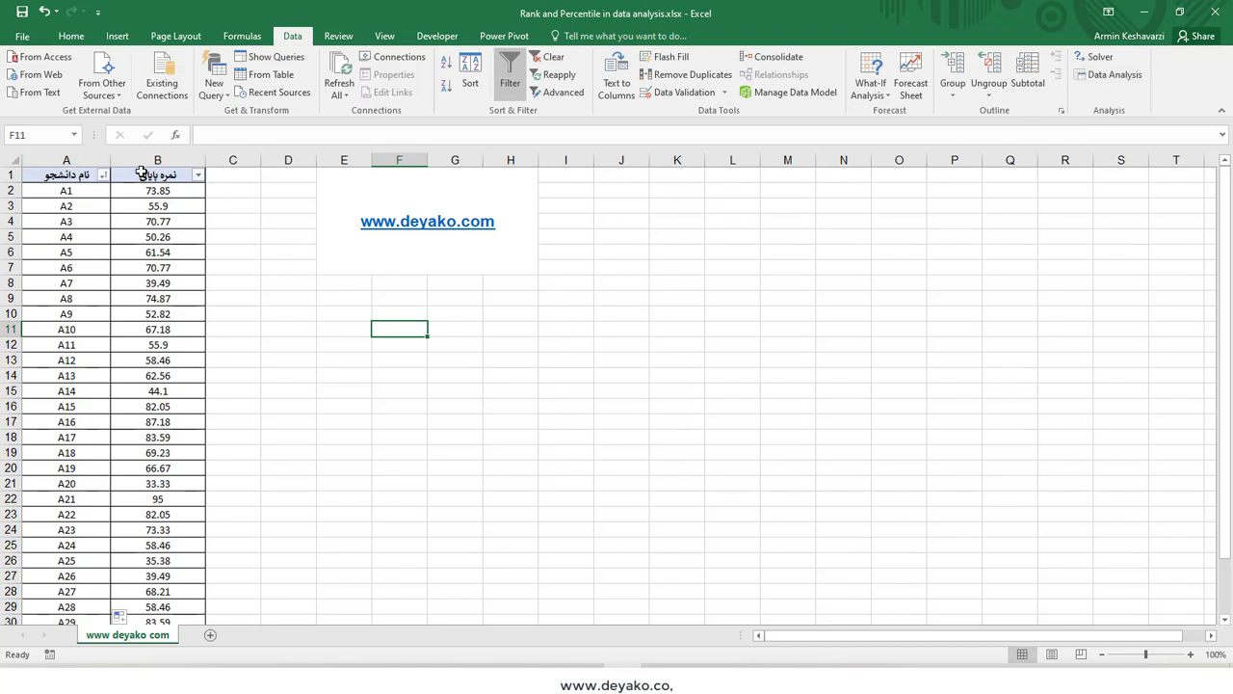
scroll(68, 275, down, 4)
scroll(74, 283, down, 4)
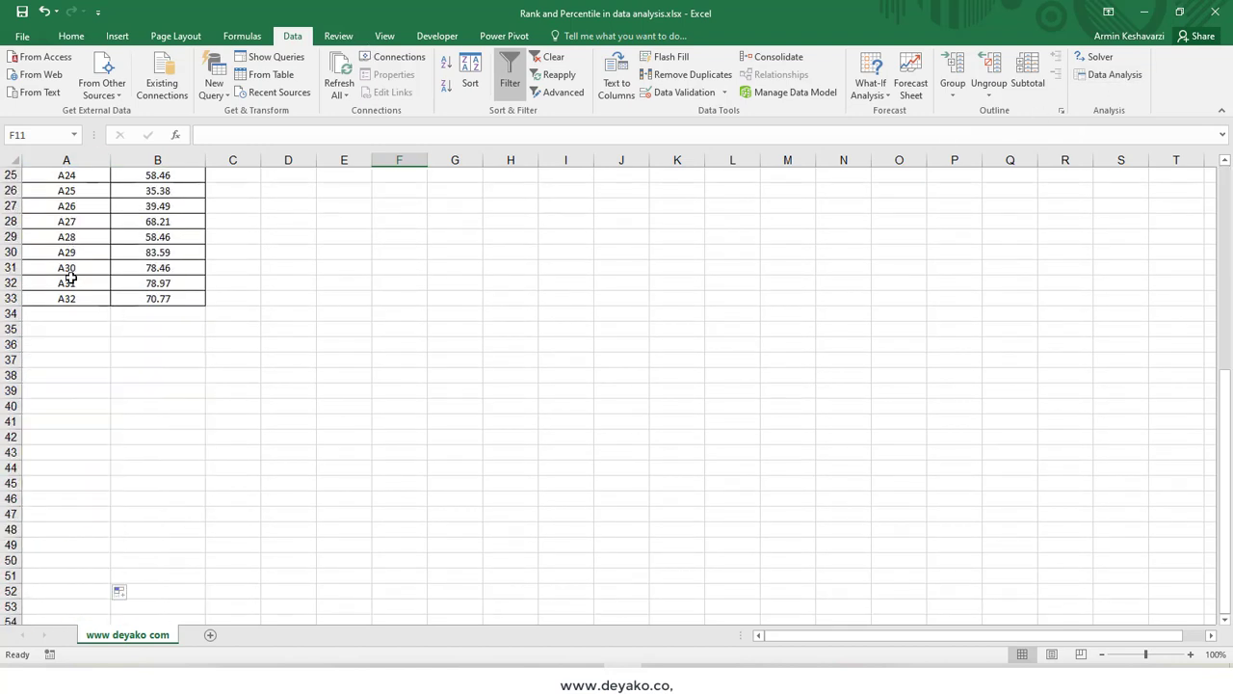
scroll(71, 279, up, 8)
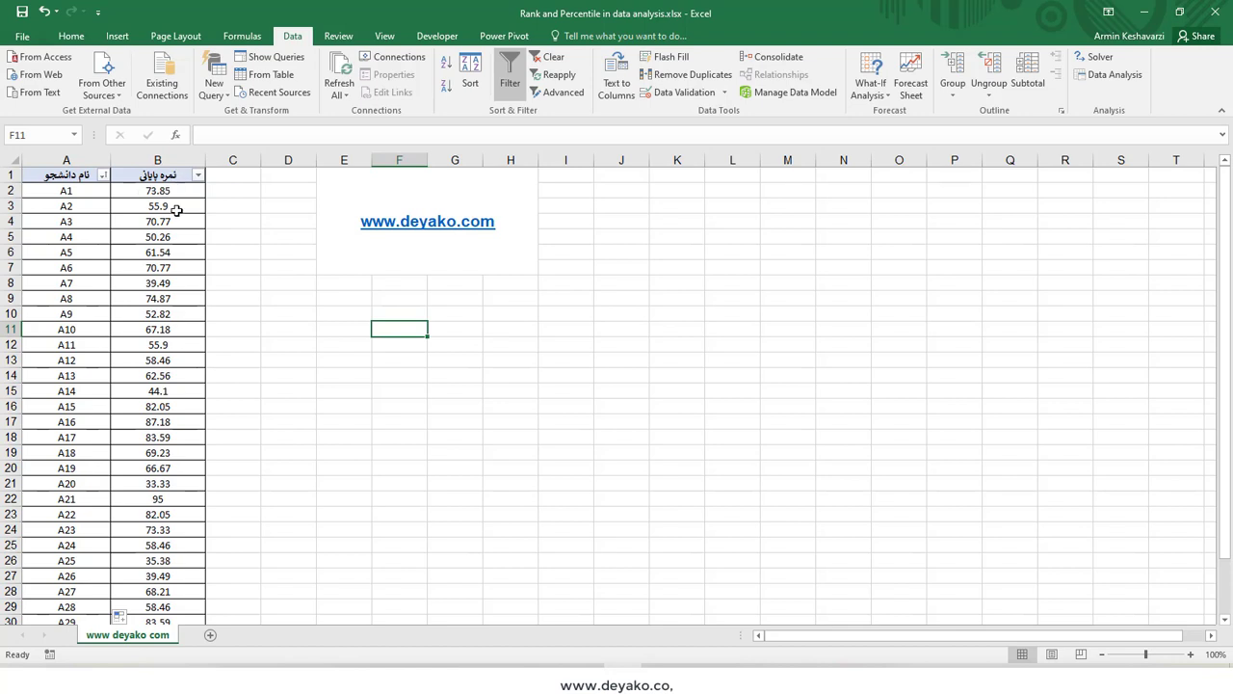
click(96, 188)
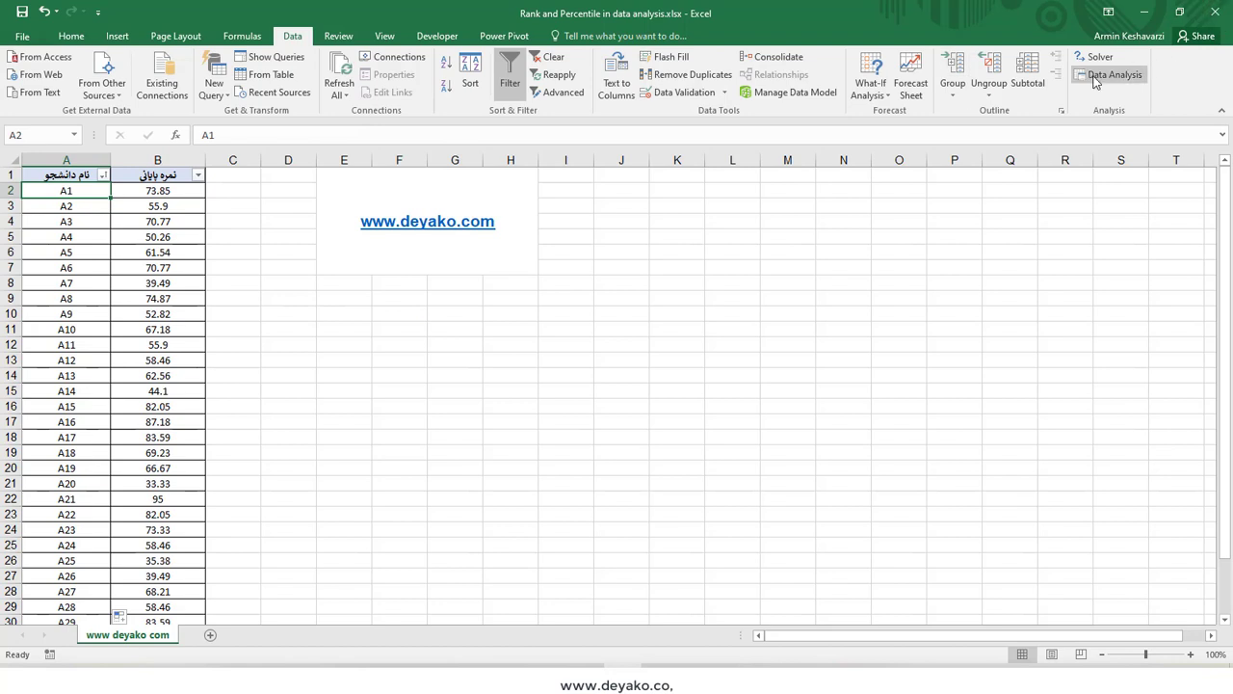
Choose Rank and Percentile from the Data Analysis tool list.
click(1130, 75)
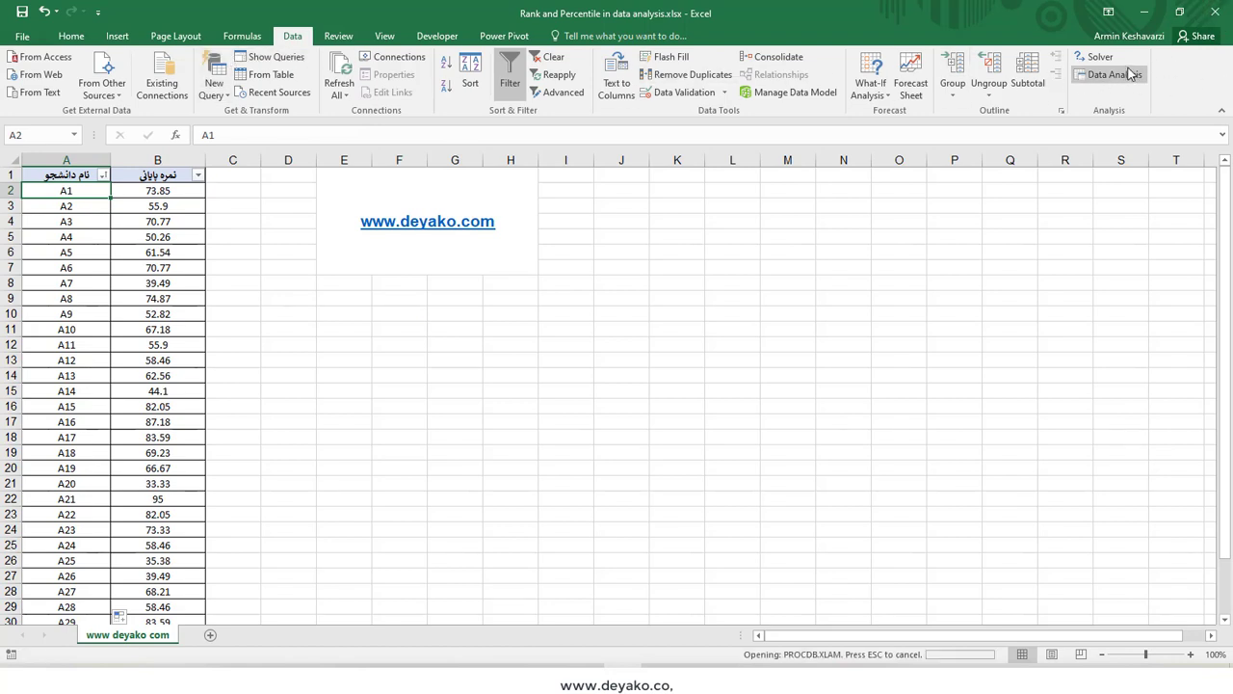
drag(755, 318, 754, 345)
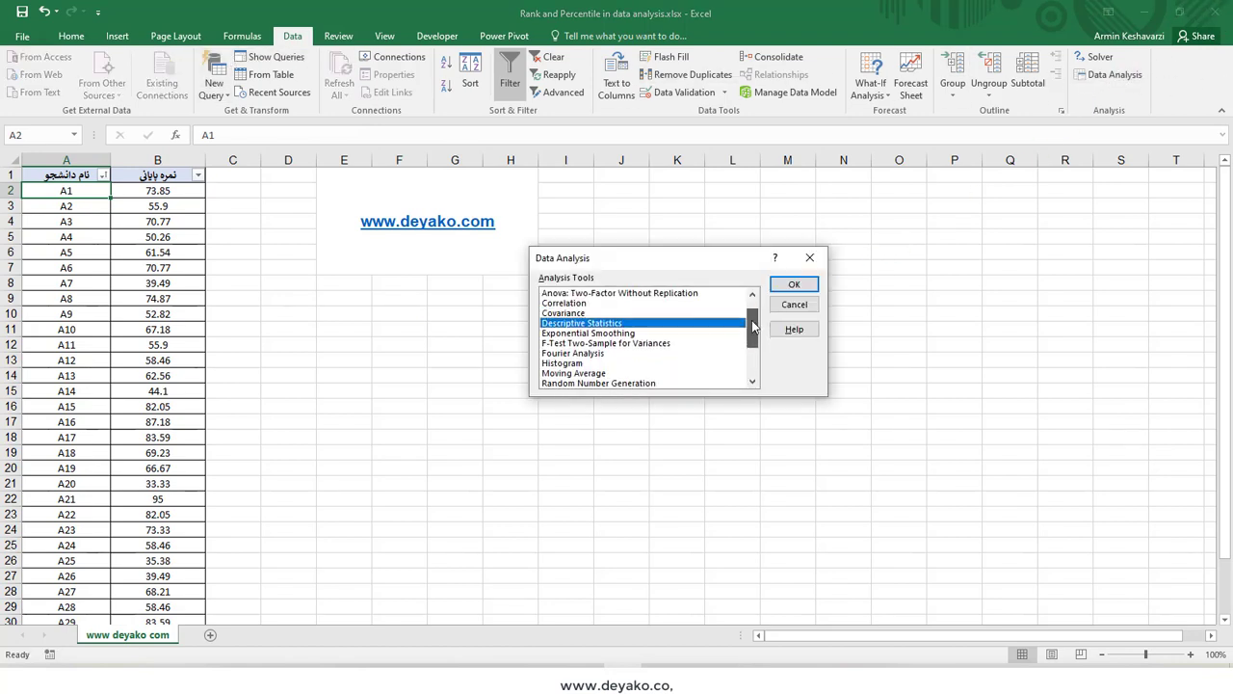
click(578, 343)
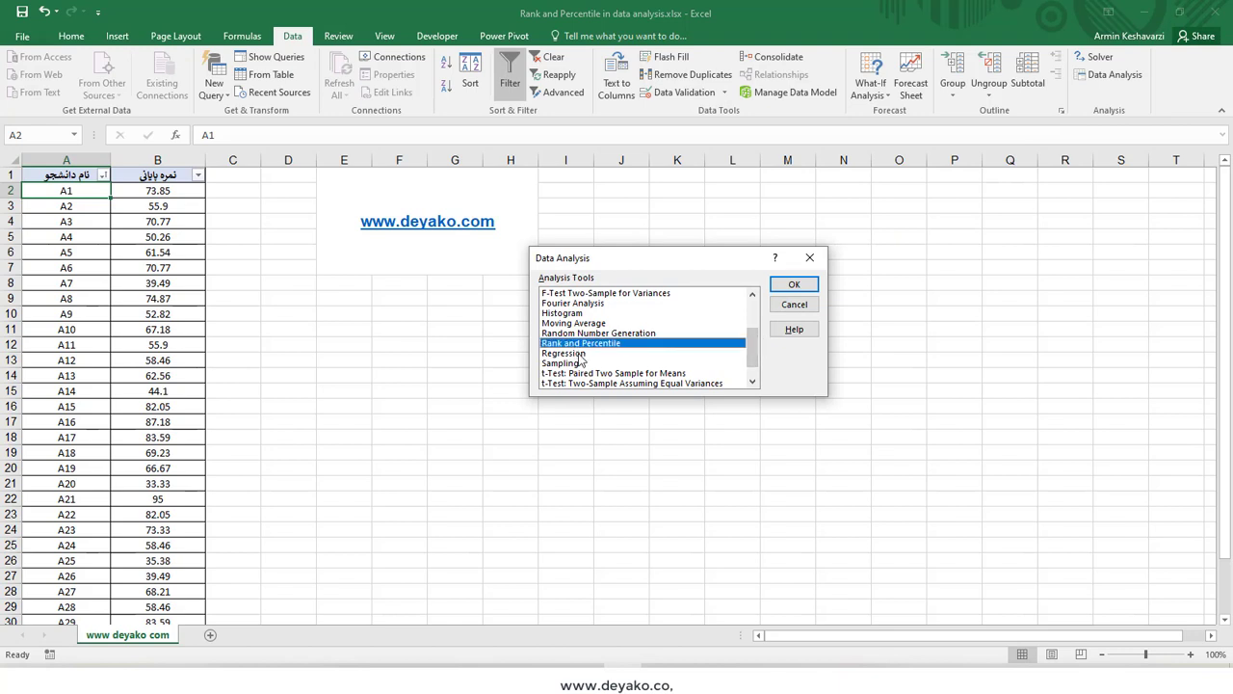
click(794, 287)
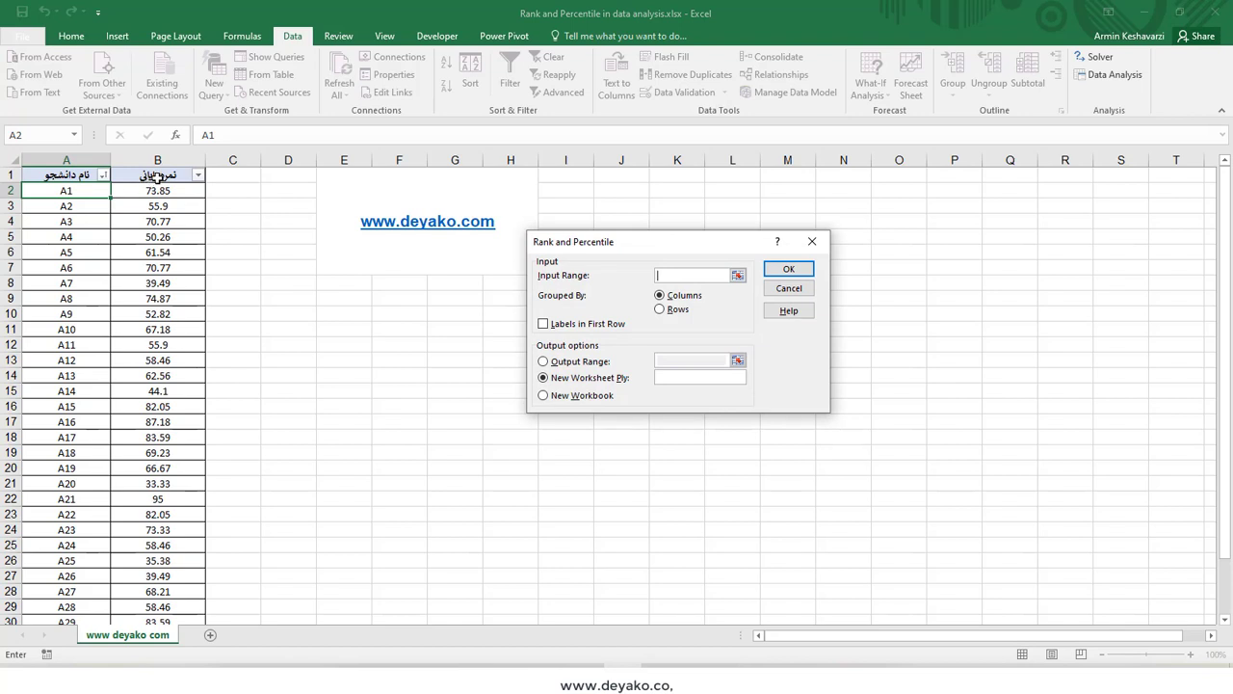
Run Rank and Percentile on $B$1:$B$33 with Labels in First Row, output to a new worksheet.
click(157, 178)
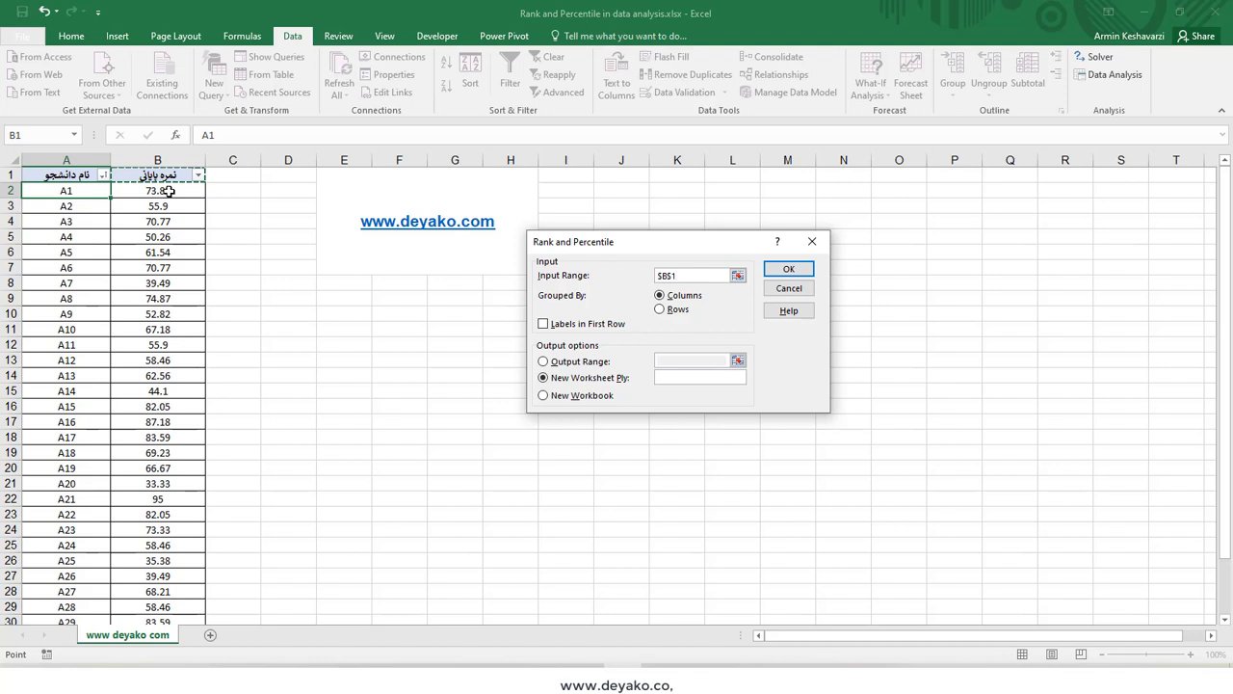
key(ctrl+shift+Down)
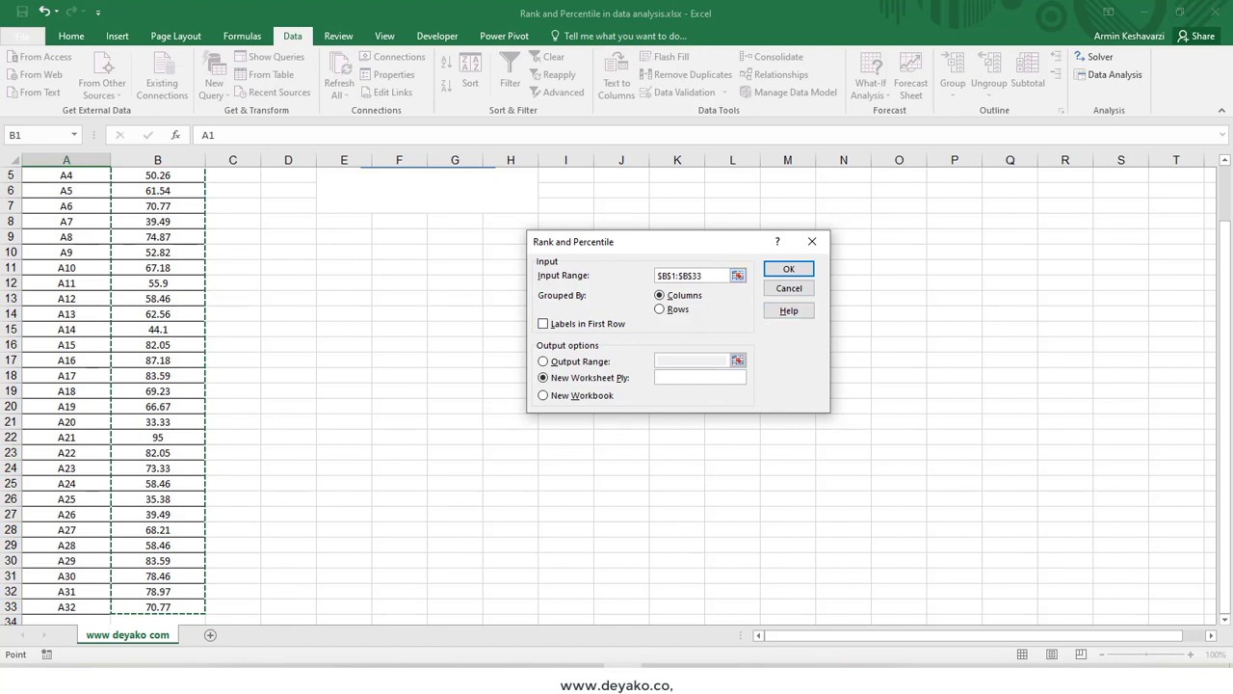
drag(1226, 323, 1225, 245)
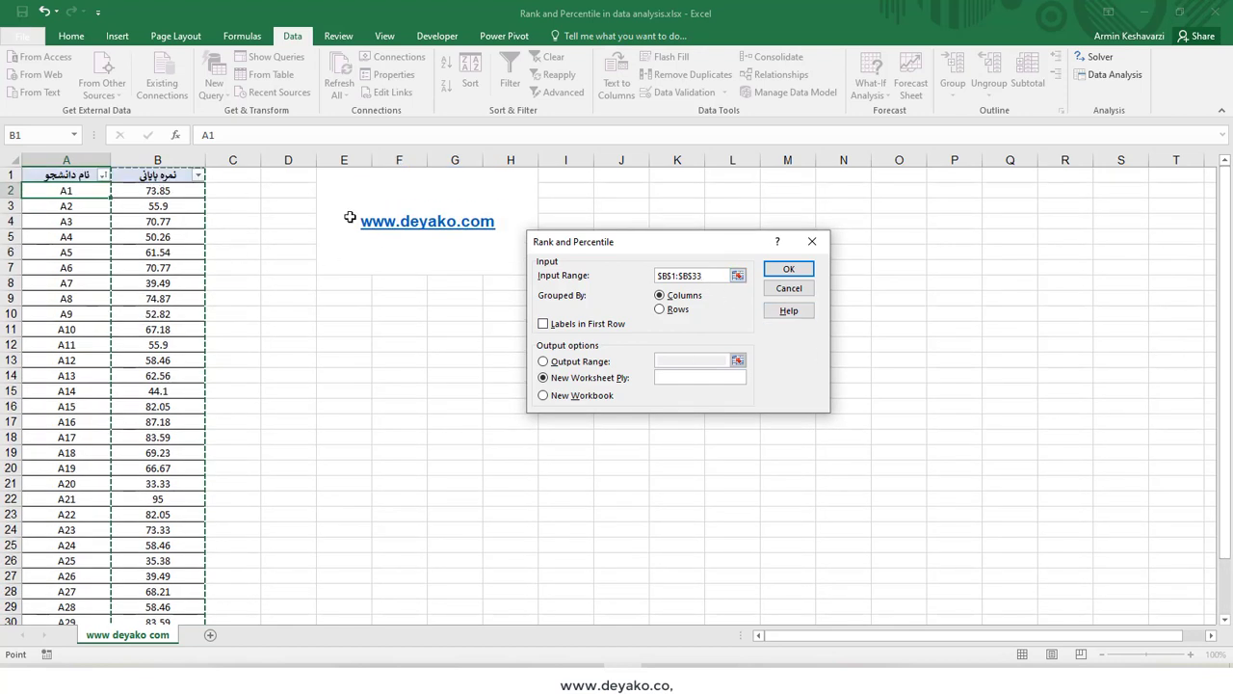
click(564, 326)
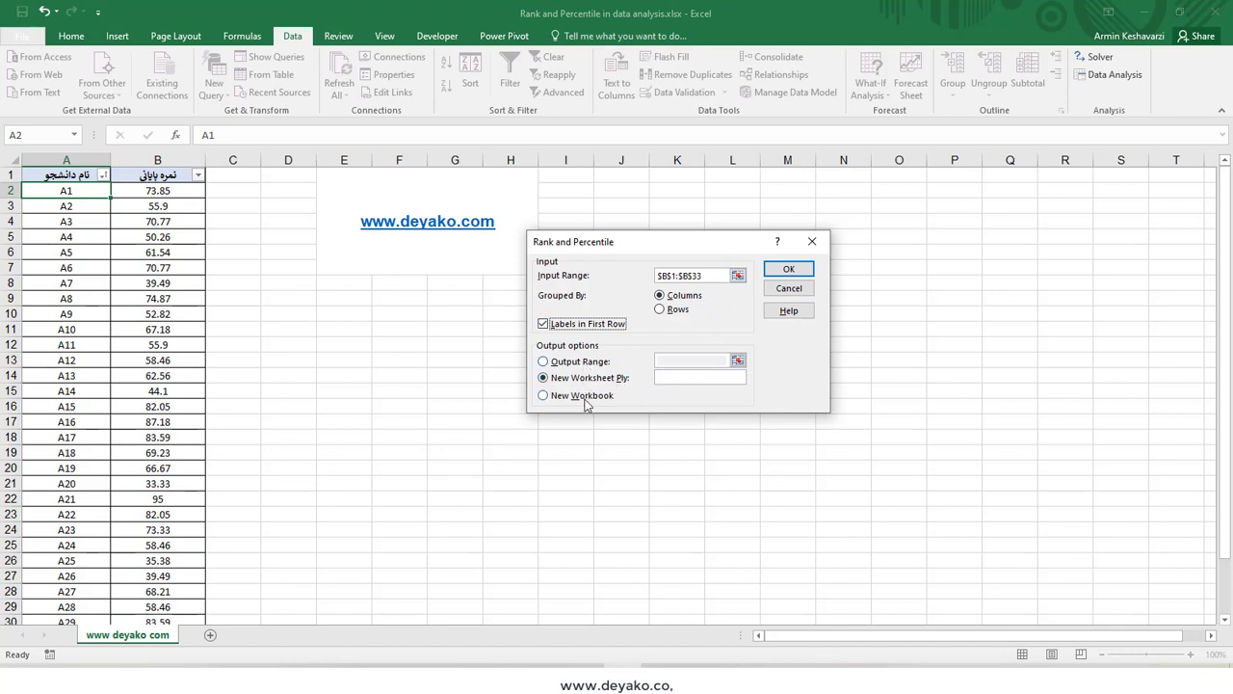
click(802, 274)
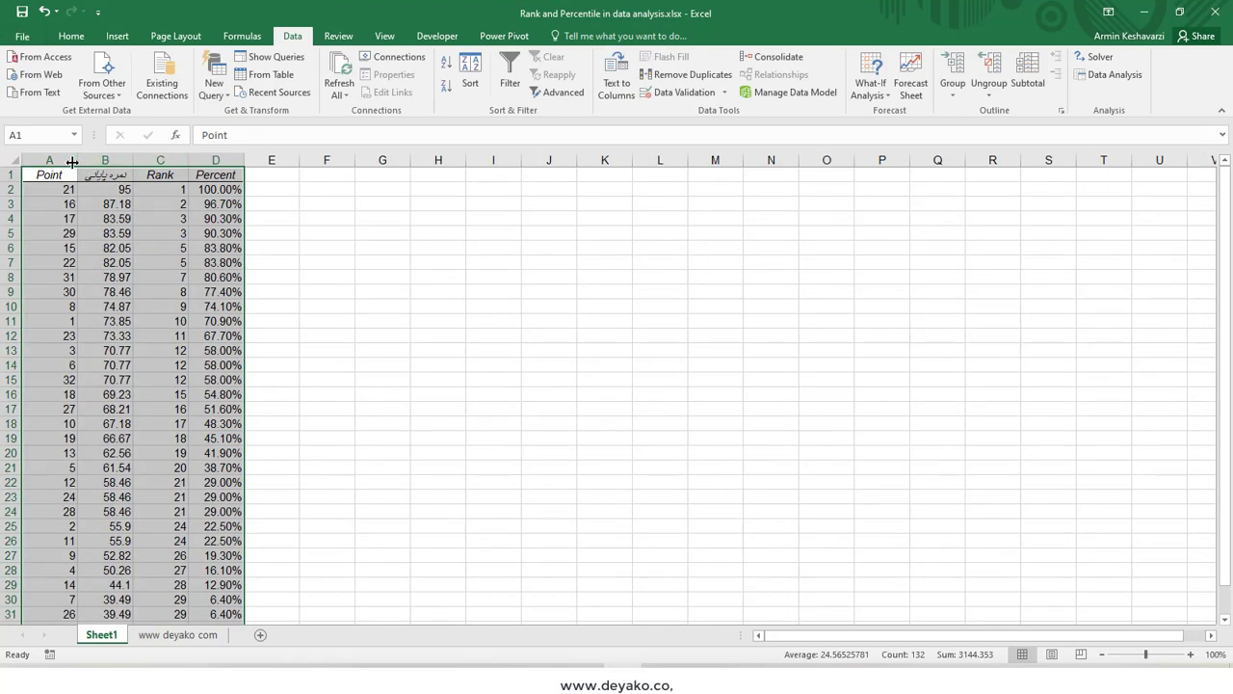
Widen Sheet1's column B and check the top score 95's Point, Rank and Percent.
drag(133, 162, 157, 162)
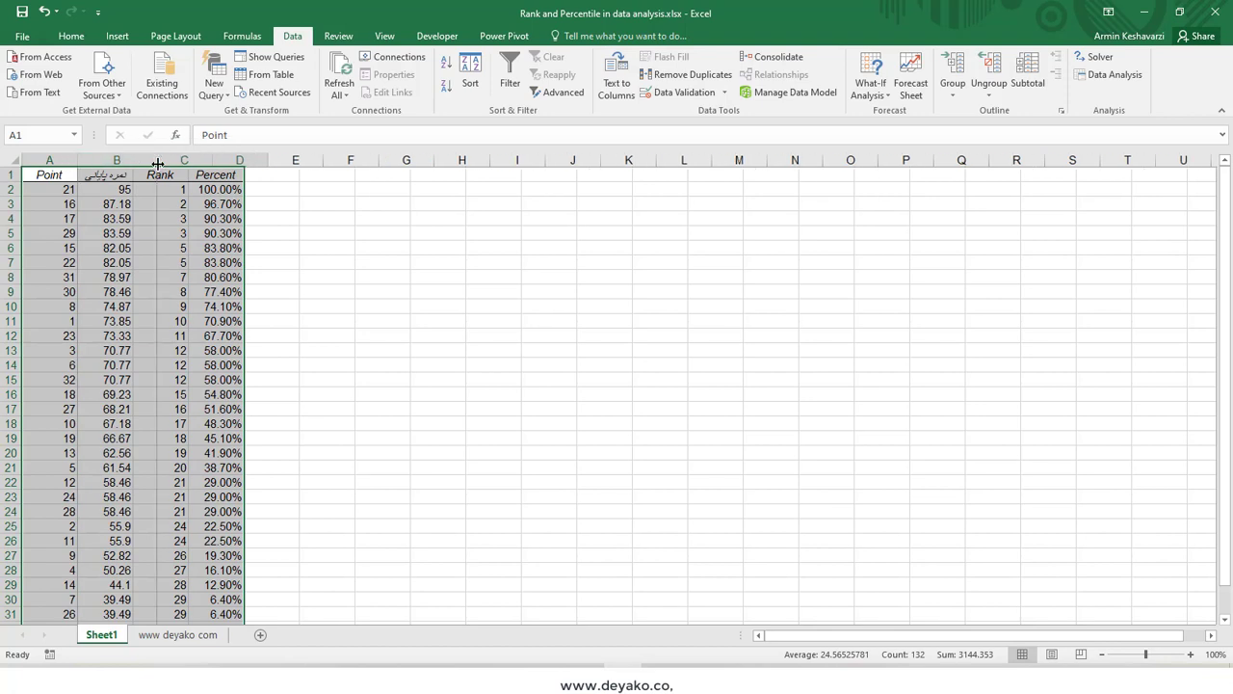
click(62, 190)
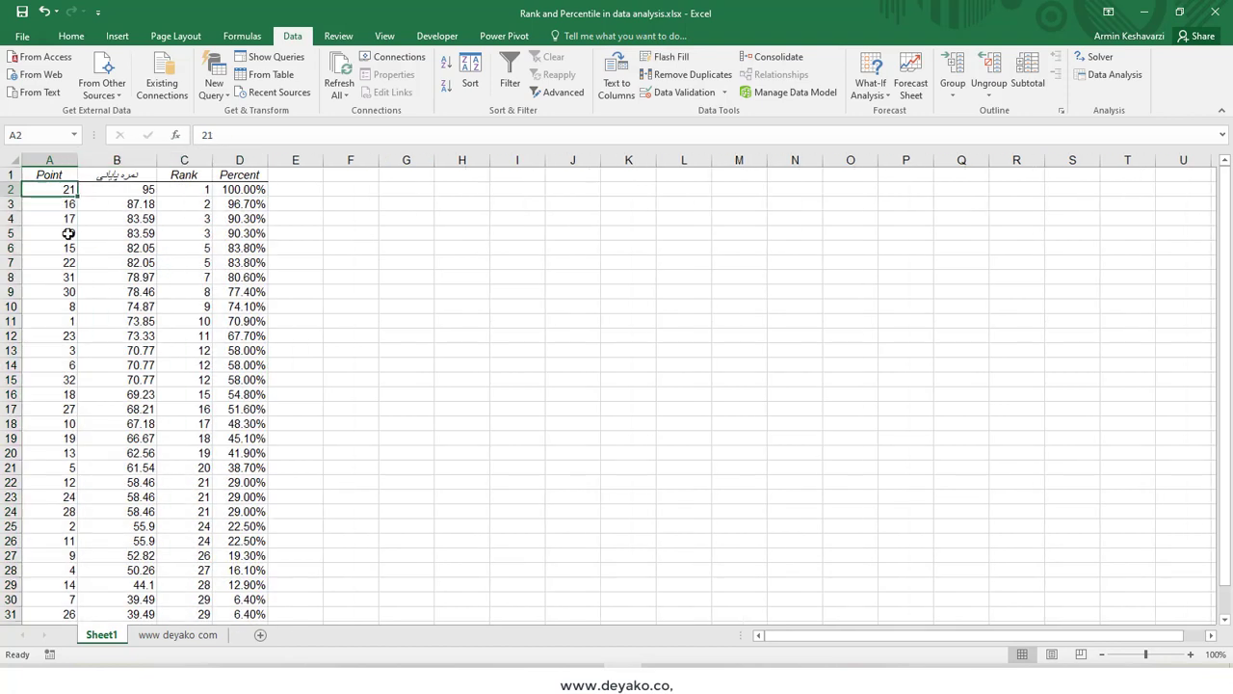
click(102, 191)
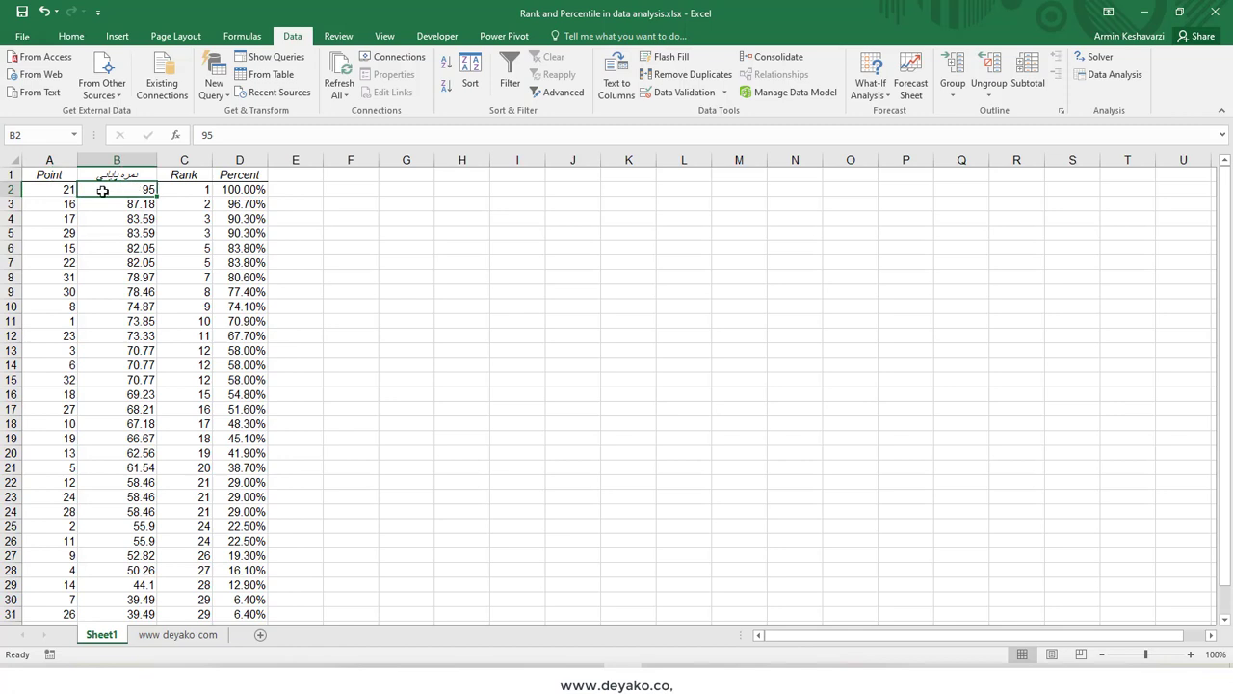
click(207, 190)
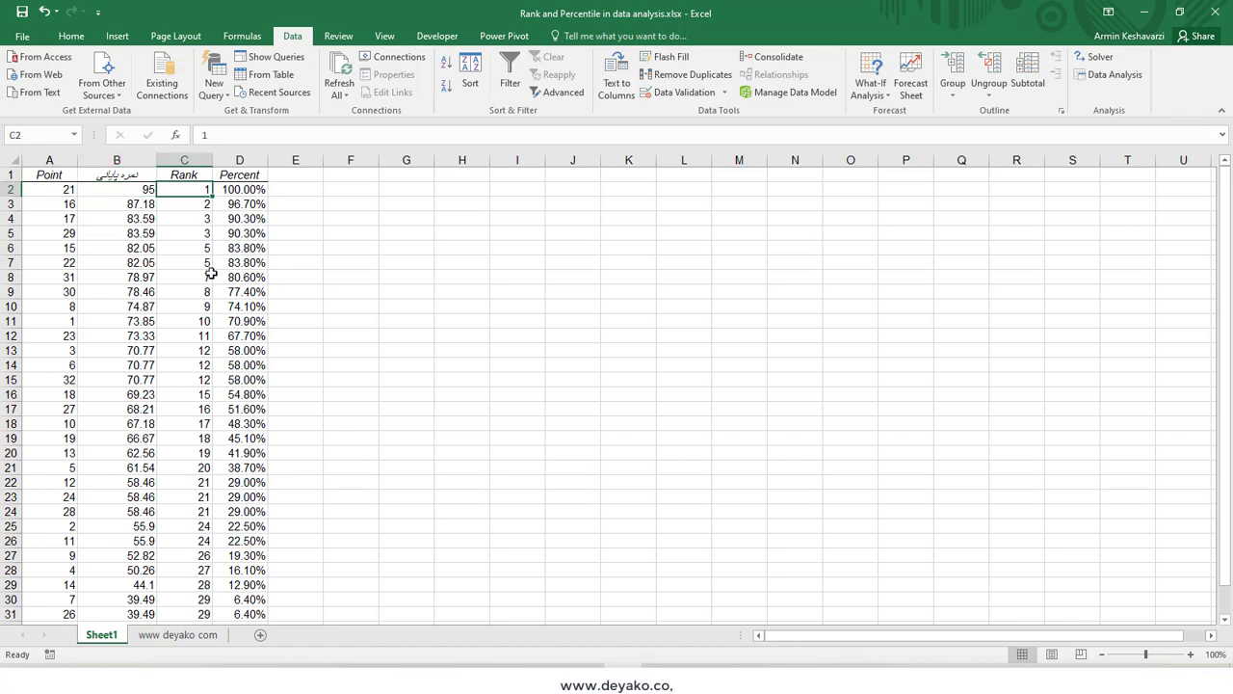
click(256, 190)
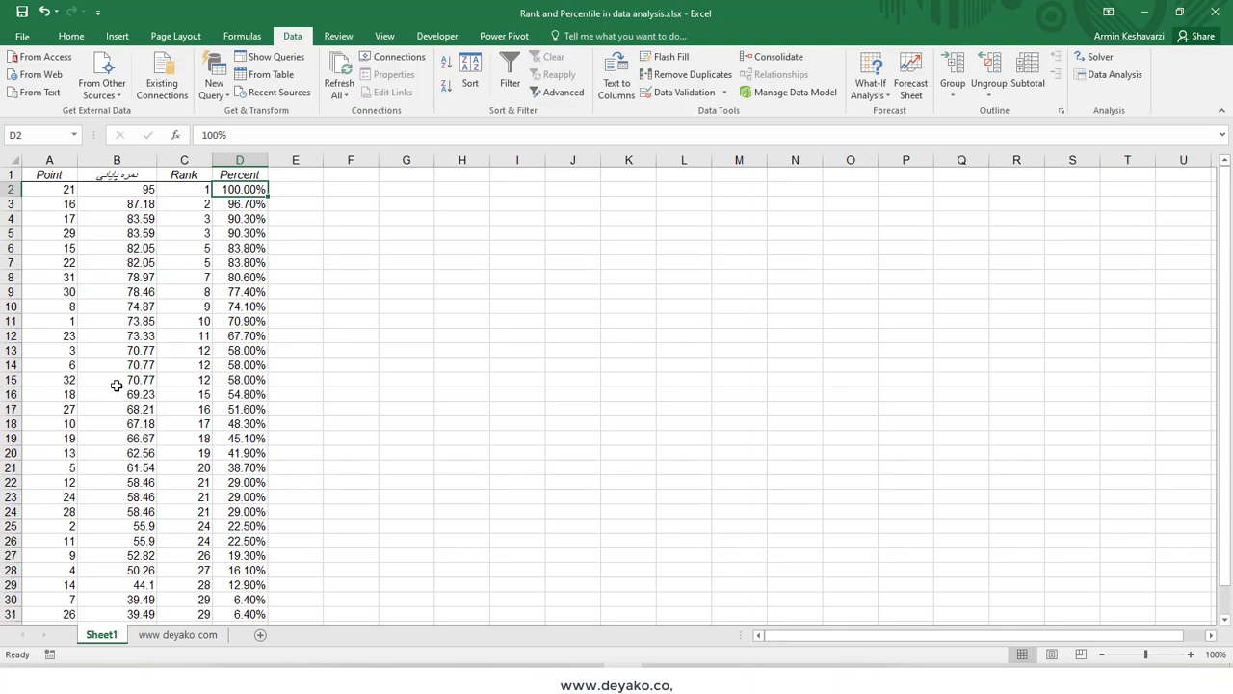
Review the output down to Point 1, then go back to the www deyako com sheet.
scroll(83, 427, down, 1)
scroll(82, 427, up, 1)
click(45, 318)
click(170, 638)
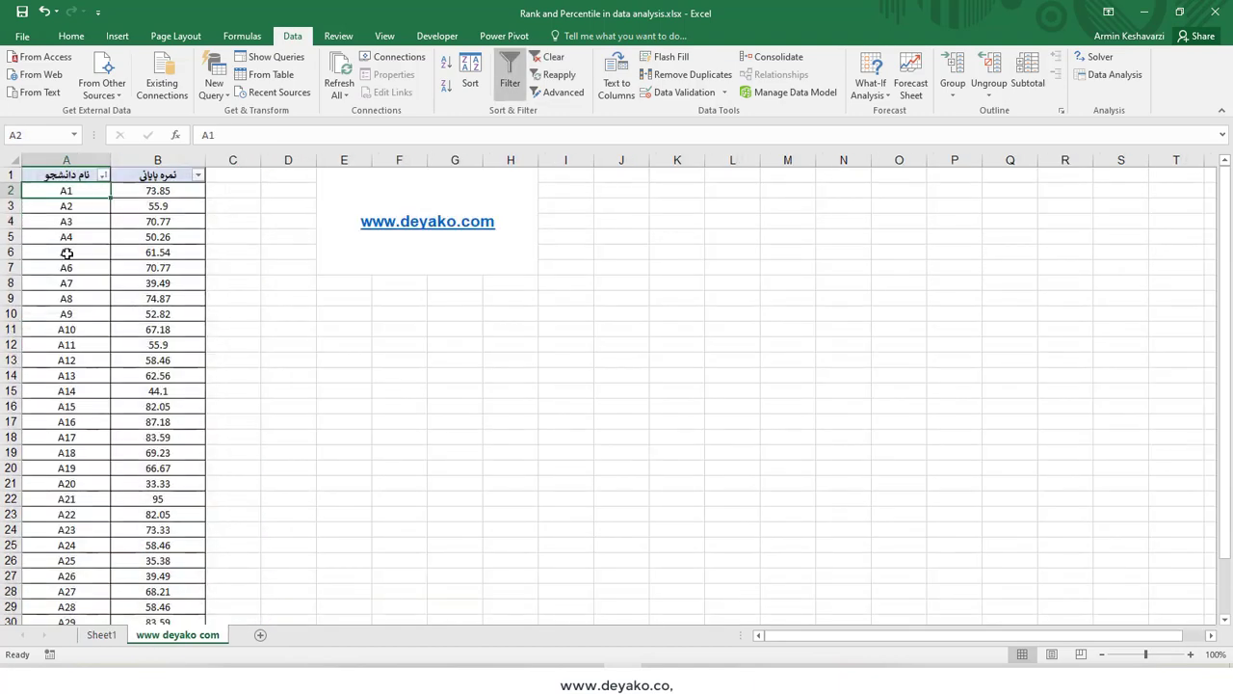
click(171, 188)
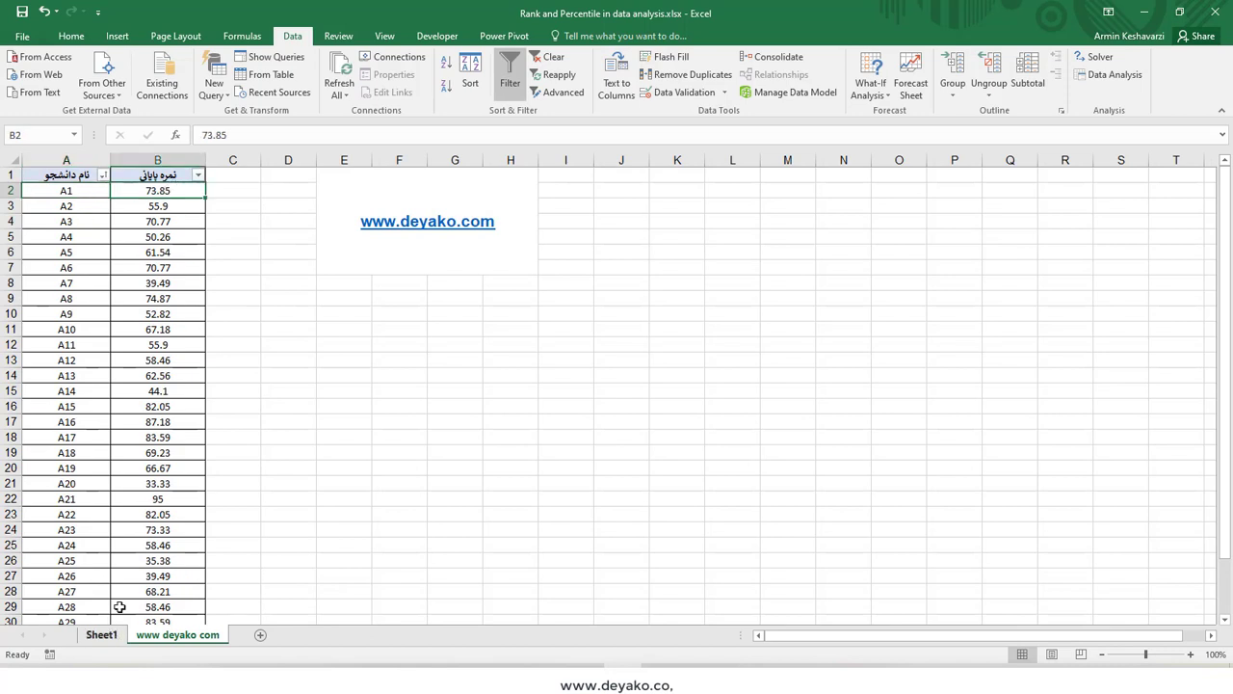
Check score 73.85's rank and percentile on Sheet1, then select column A on the grades sheet.
click(106, 636)
click(149, 320)
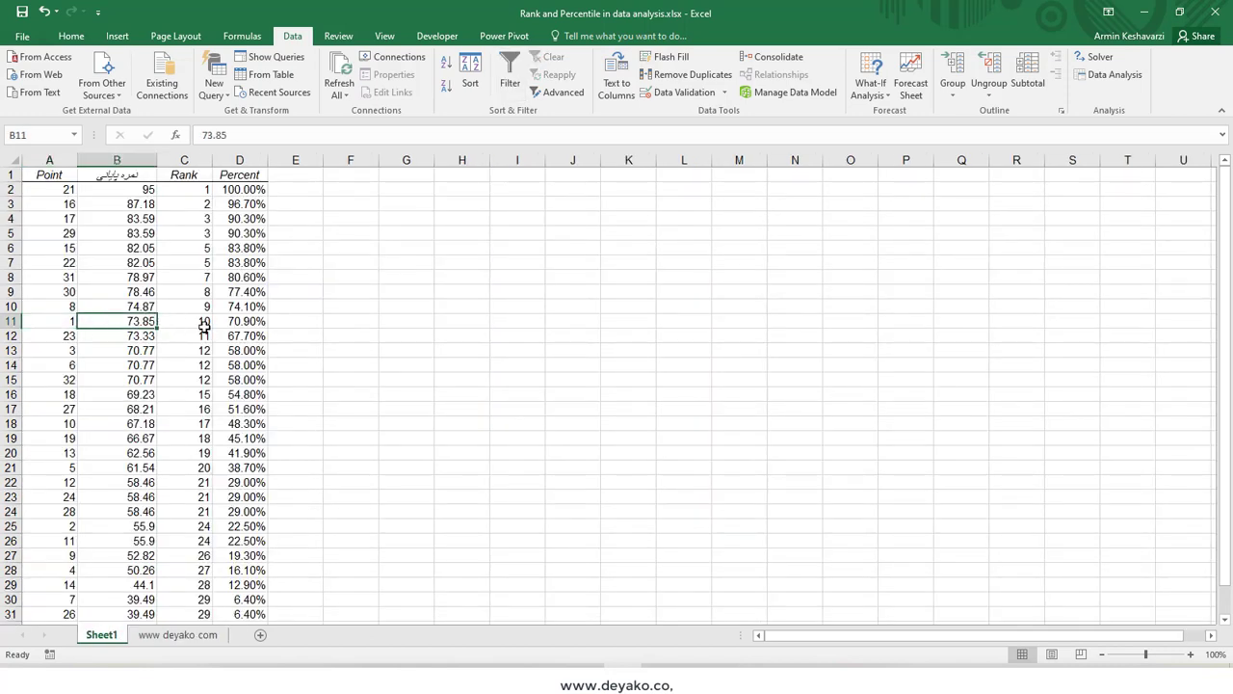
click(205, 325)
click(254, 324)
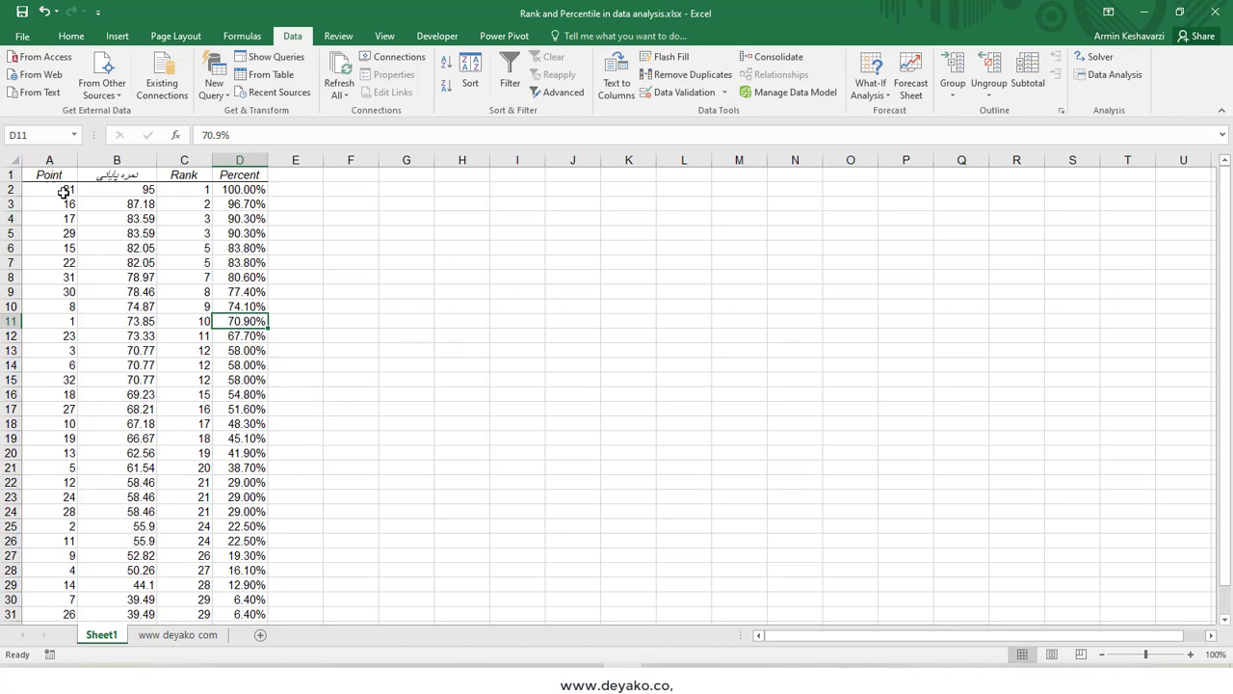
click(178, 637)
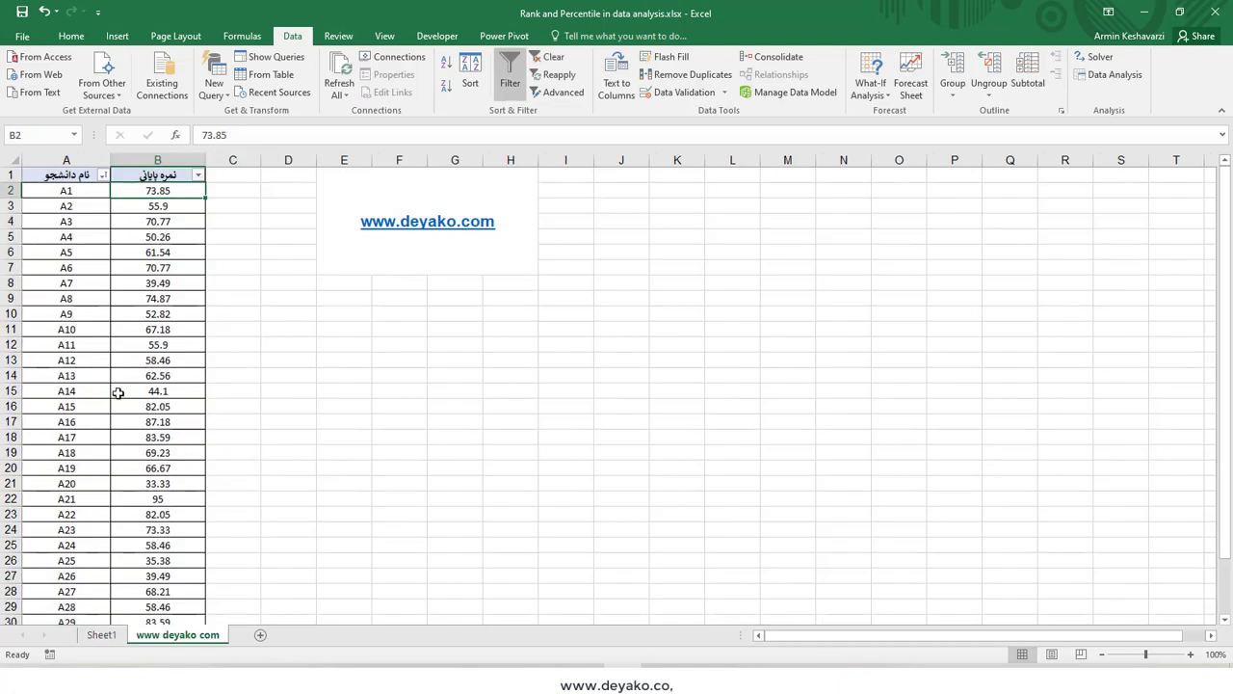
click(65, 160)
Insert a new column A and fill it with index numbers 1, 2, 3… for every student.
right_click(66, 159)
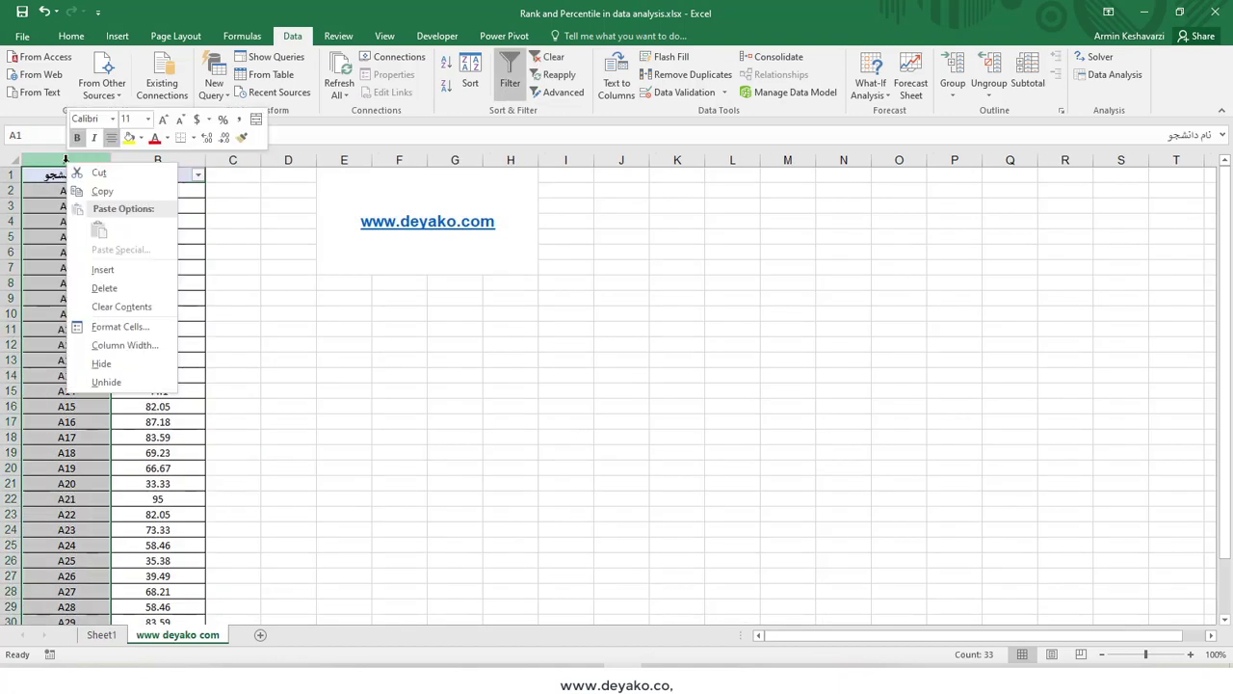
click(142, 270)
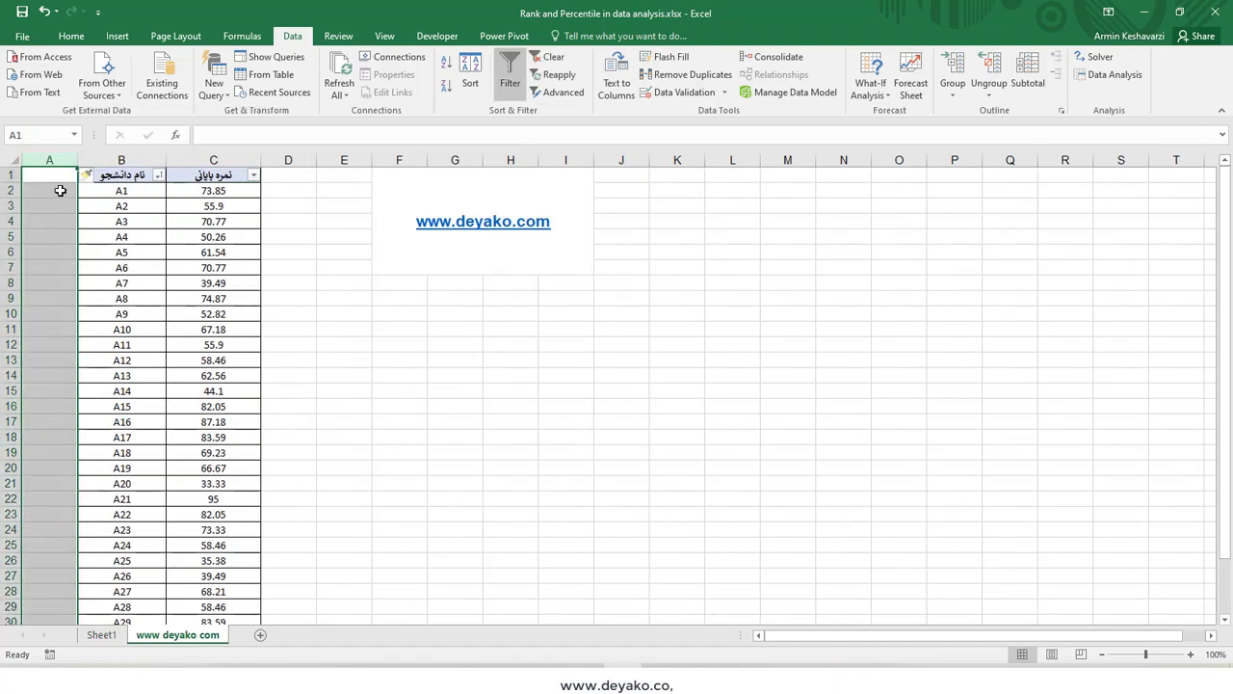
click(59, 190)
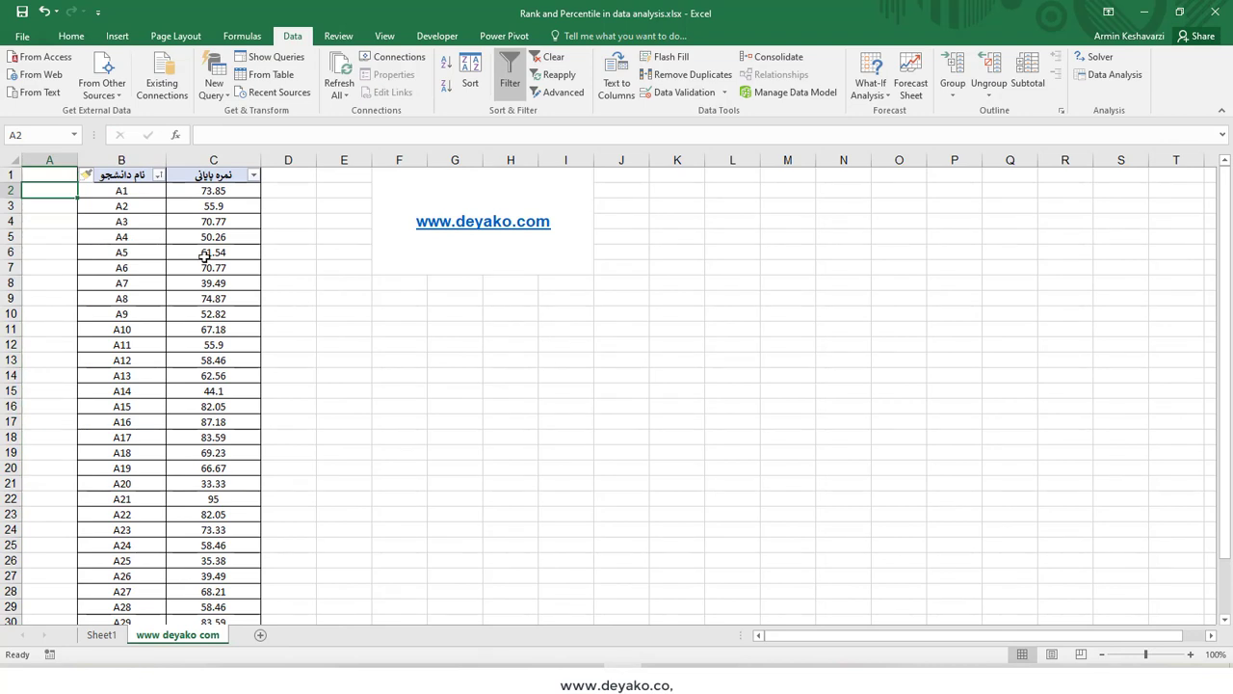
text(1)
key(Return)
text(2)
key(Return)
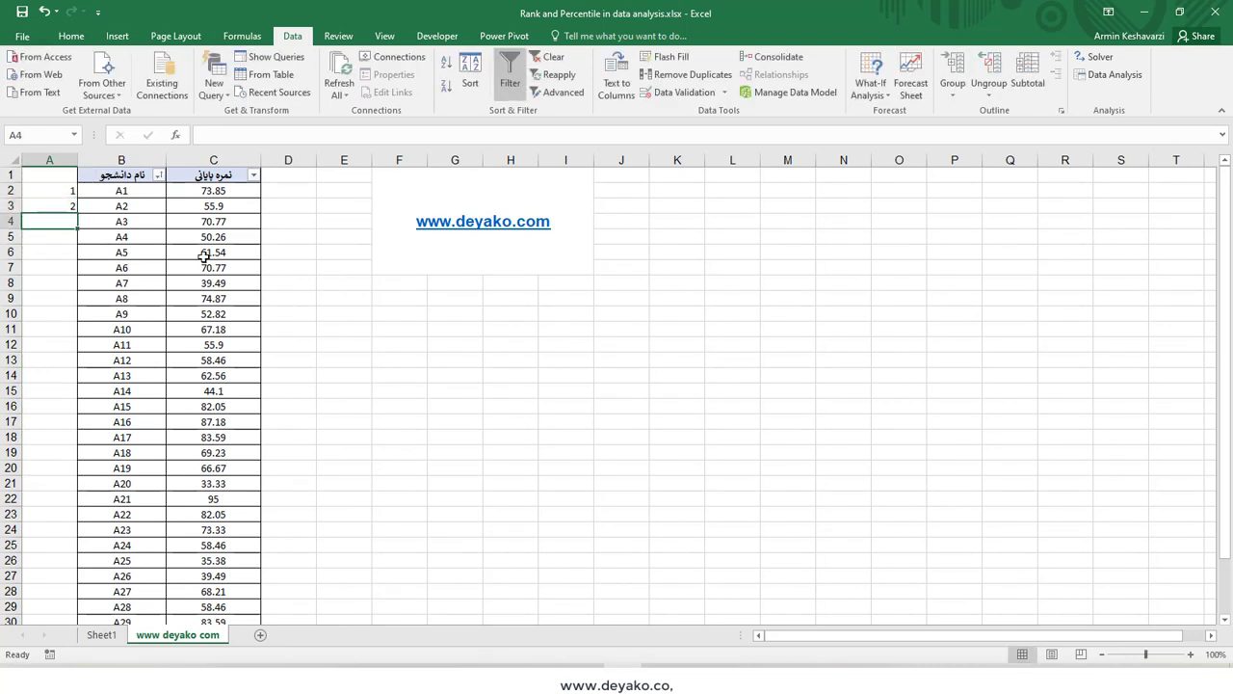
drag(56, 189, 55, 206)
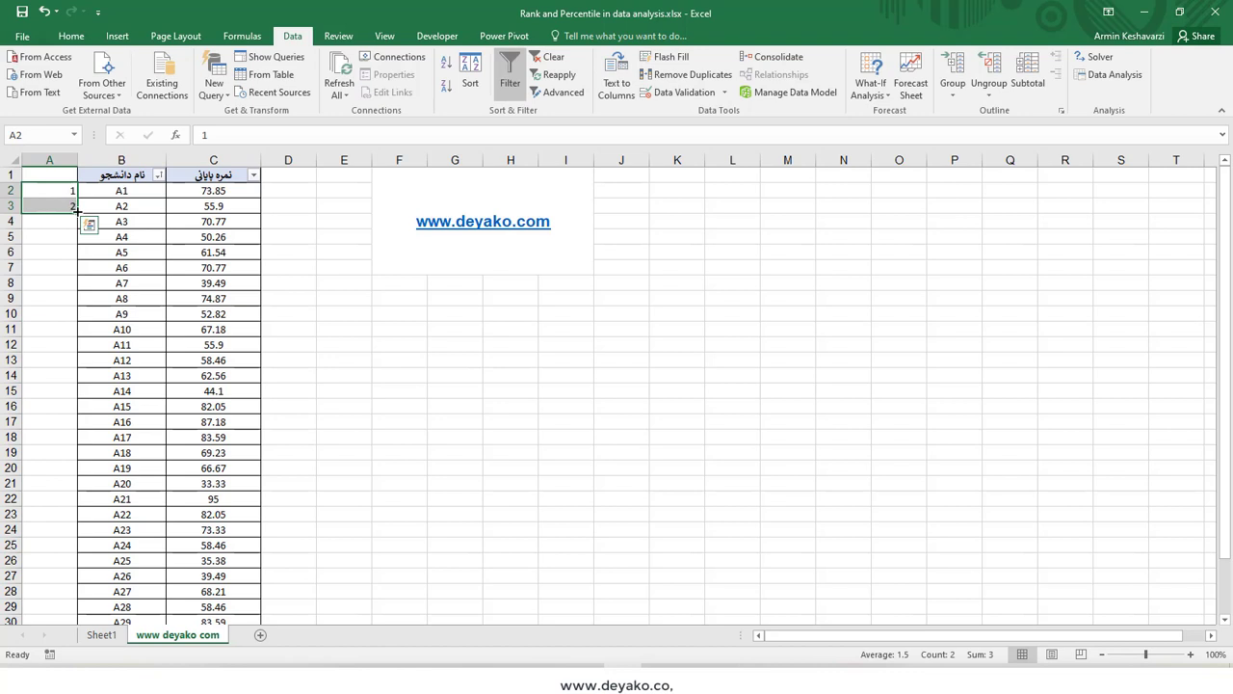
double_click(78, 211)
click(289, 189)
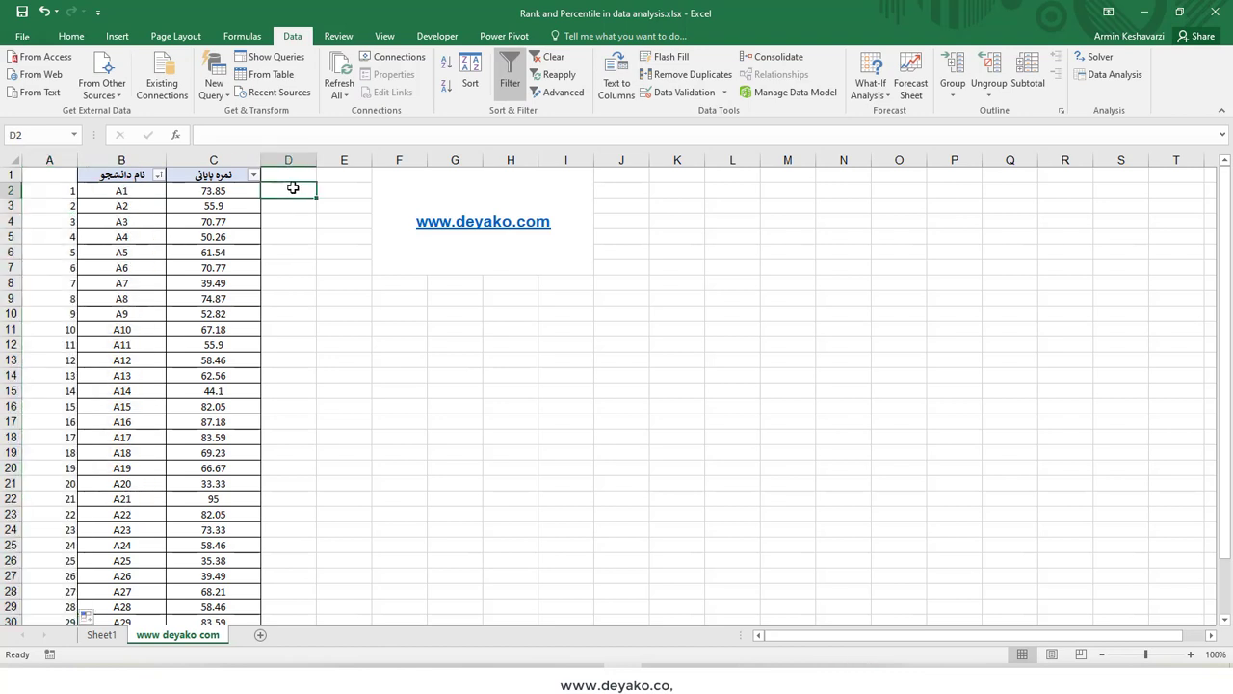
Enter =VLOOKUP(A2,Sheet1!A:D,3,0) in D2 to fetch student 1's rank.
text(=)
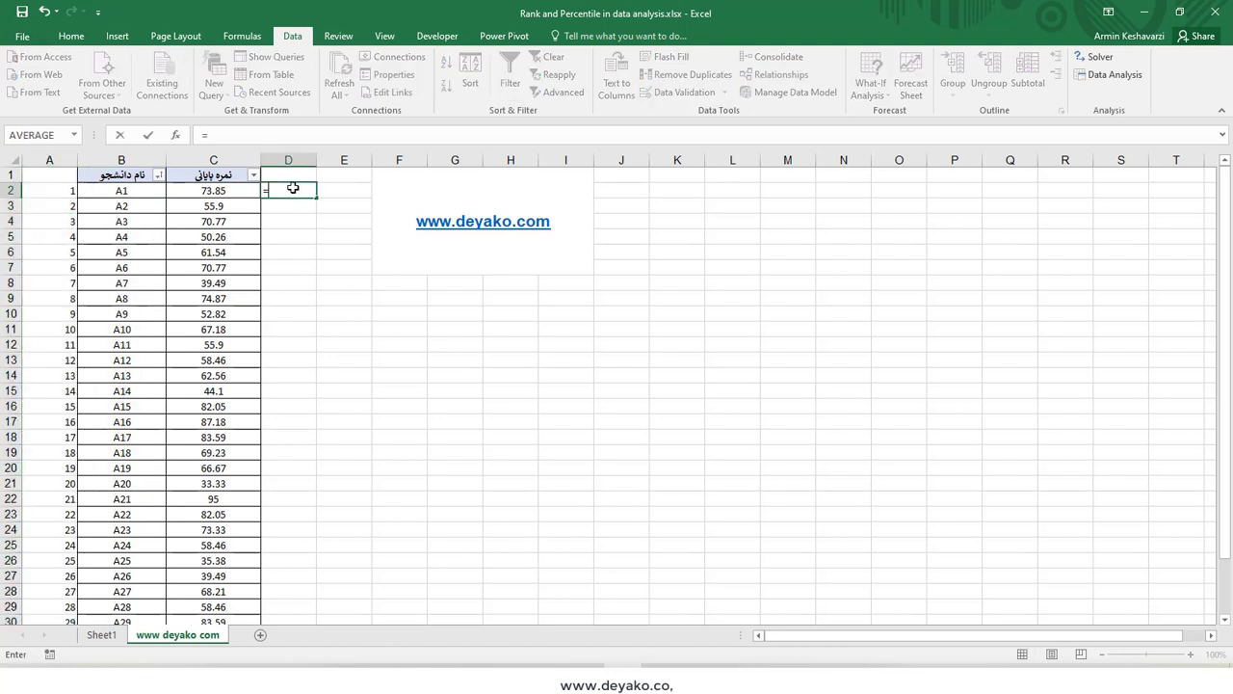
text(vl)
key(Tab)
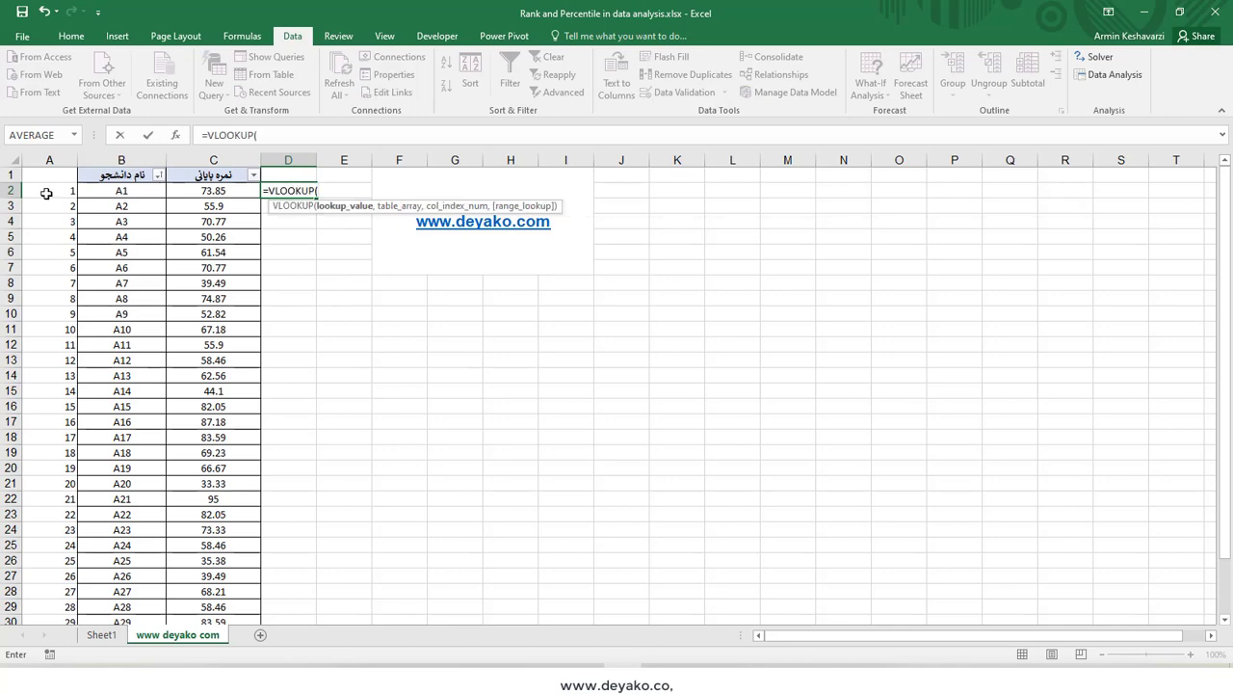
click(46, 194)
text(,)
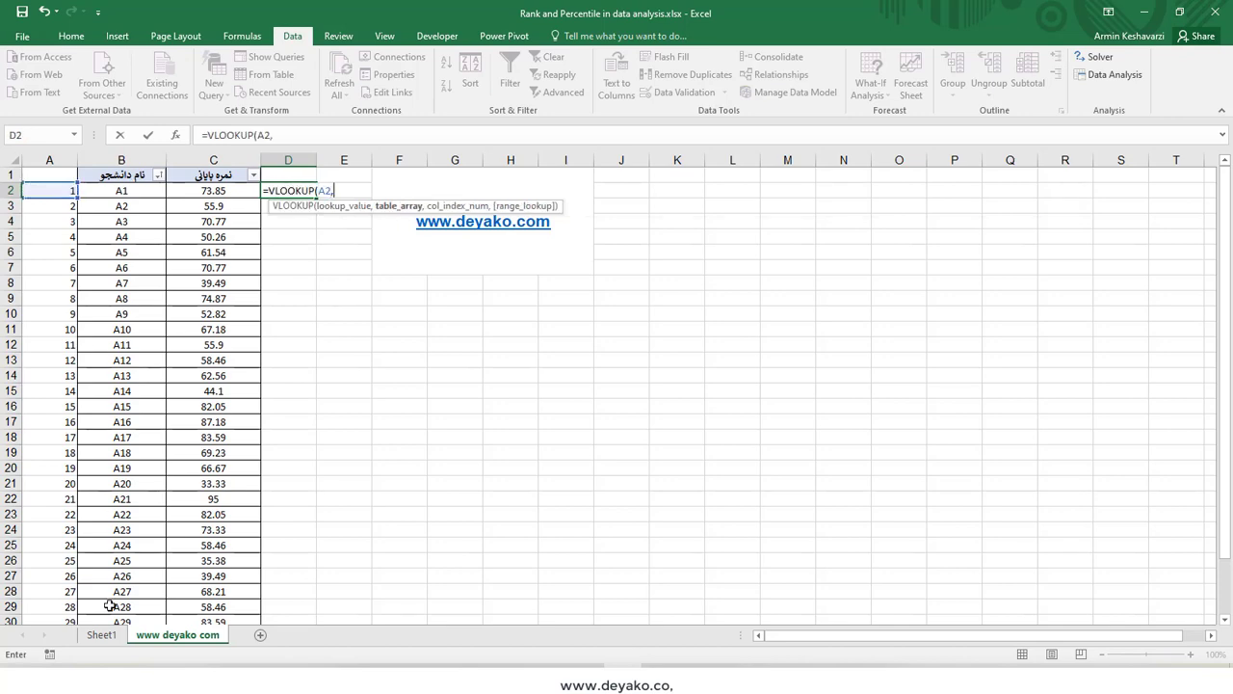
click(101, 635)
drag(53, 160, 240, 160)
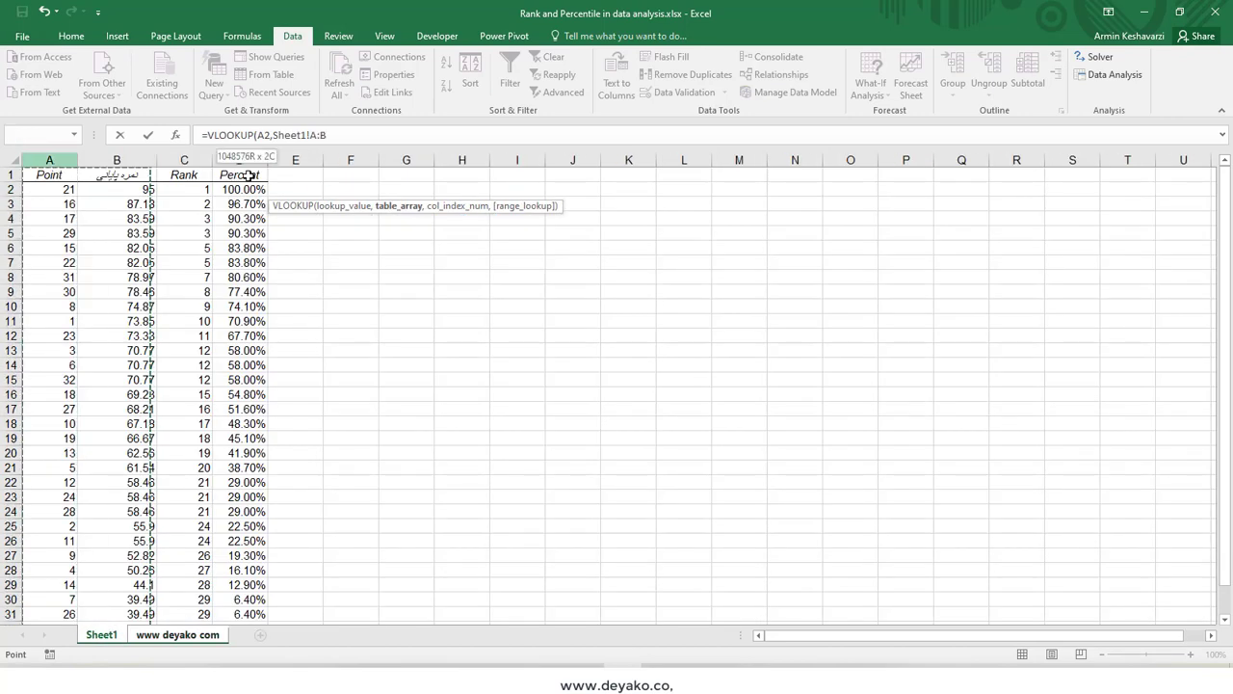
text(,)
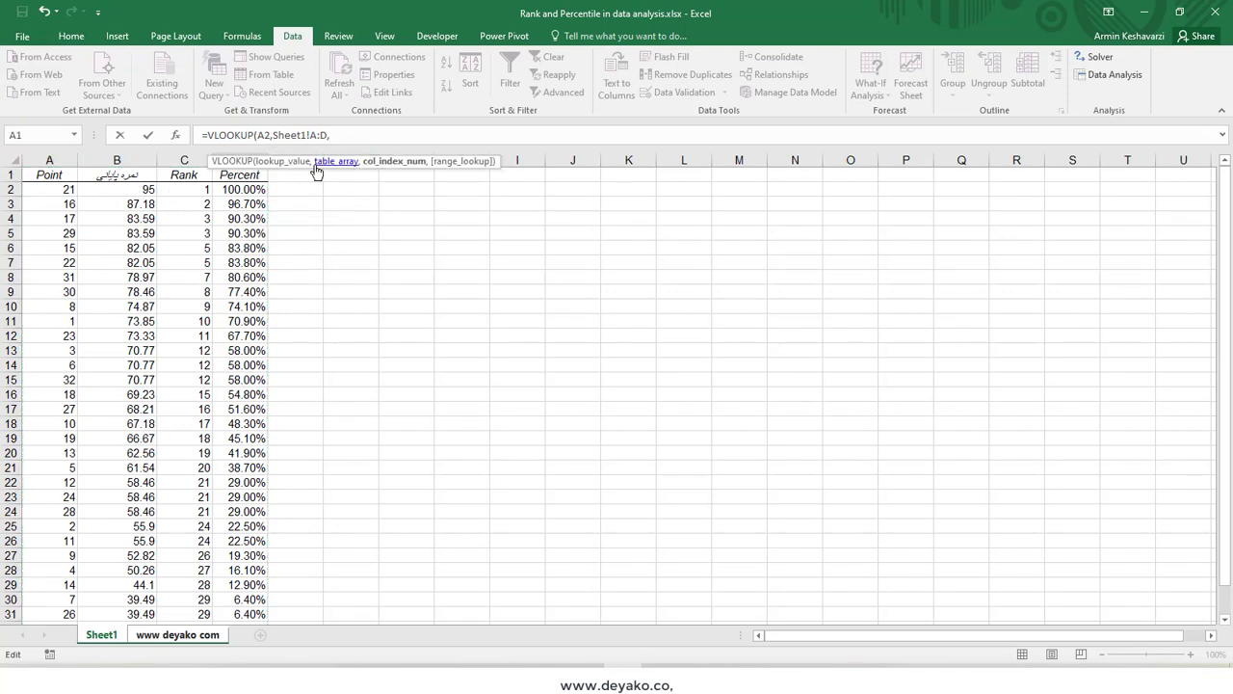
text(3,0)
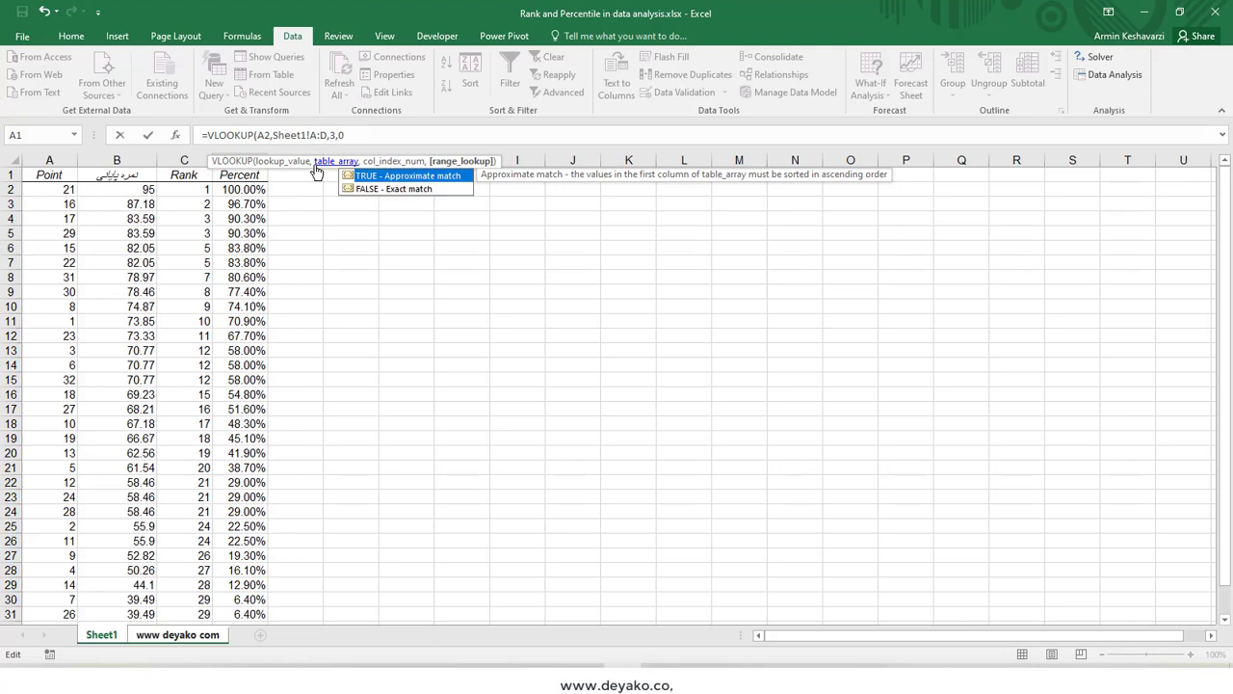
text())
key(Return)
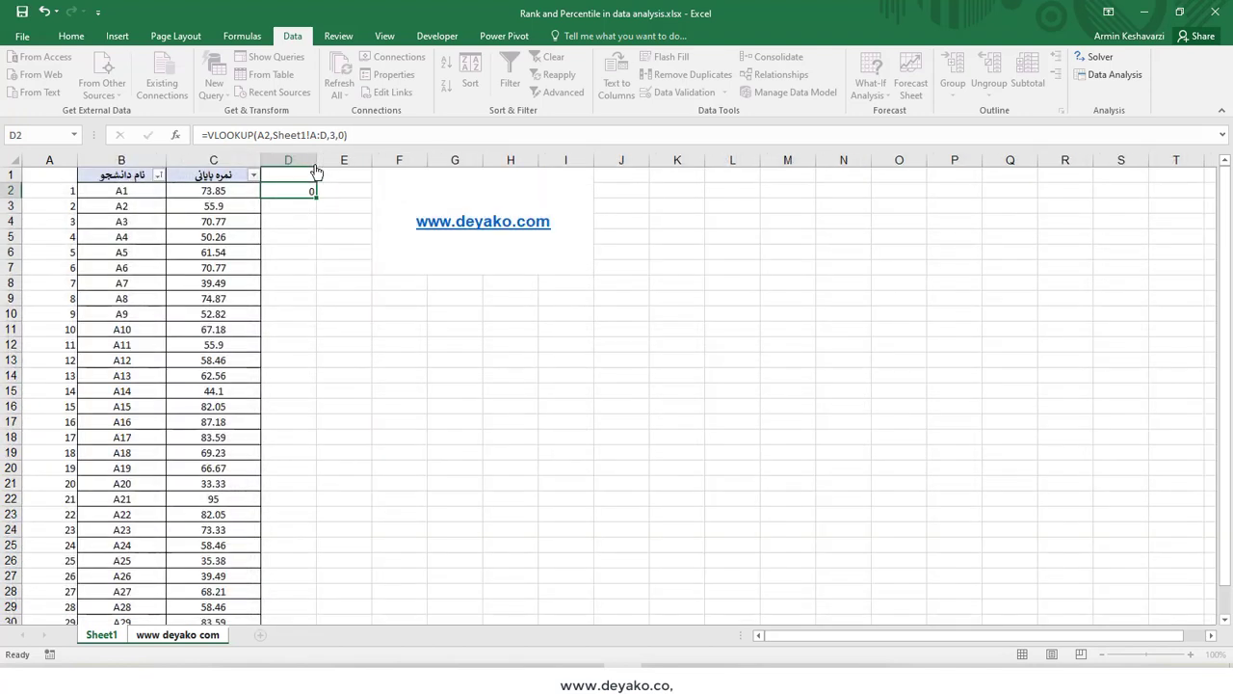
Copy the D2 rank formula down to D33 for every student.
click(307, 190)
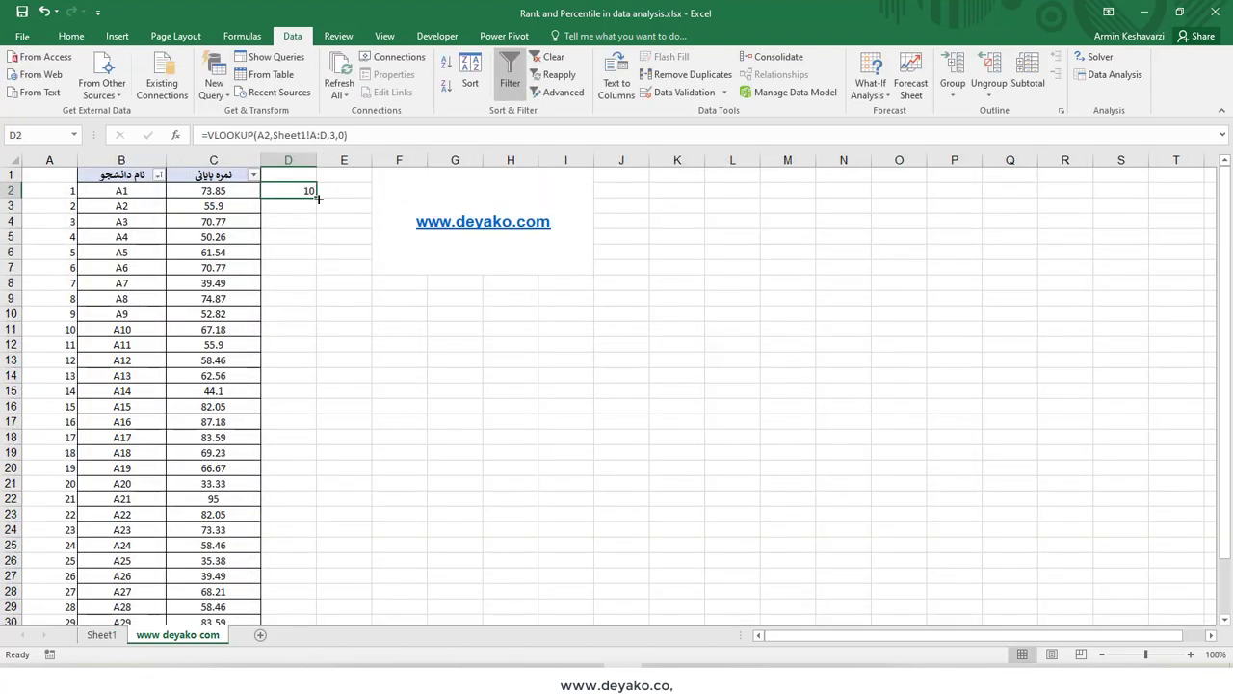
double_click(318, 198)
scroll(336, 260, down, 4)
scroll(331, 308, down, 4)
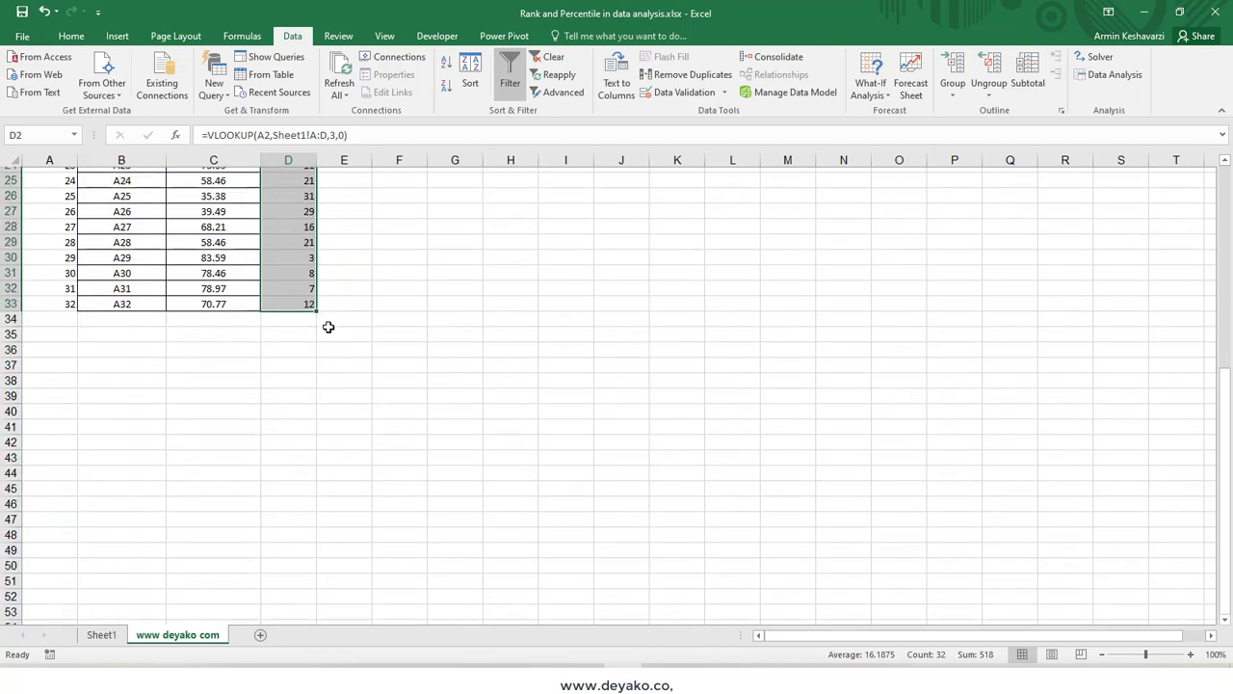
scroll(329, 327, up, 8)
Type the heading 'Rank' into D1.
click(286, 175)
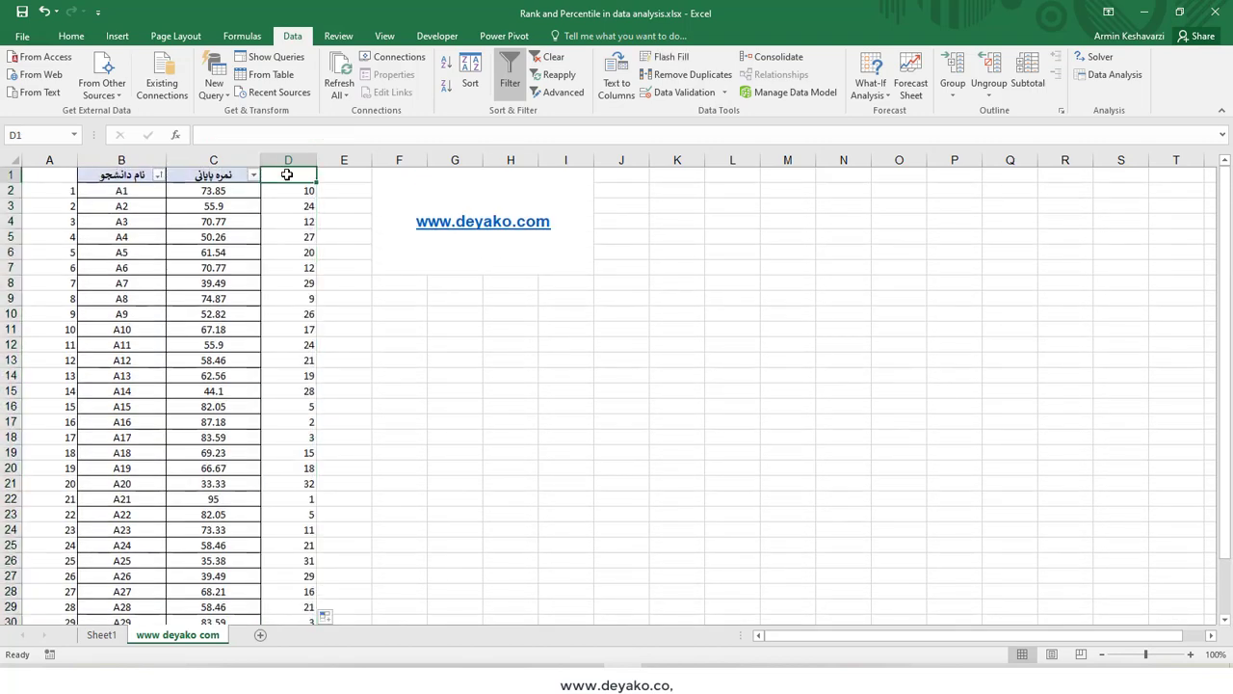
text(Ra)
key(BackSpace)
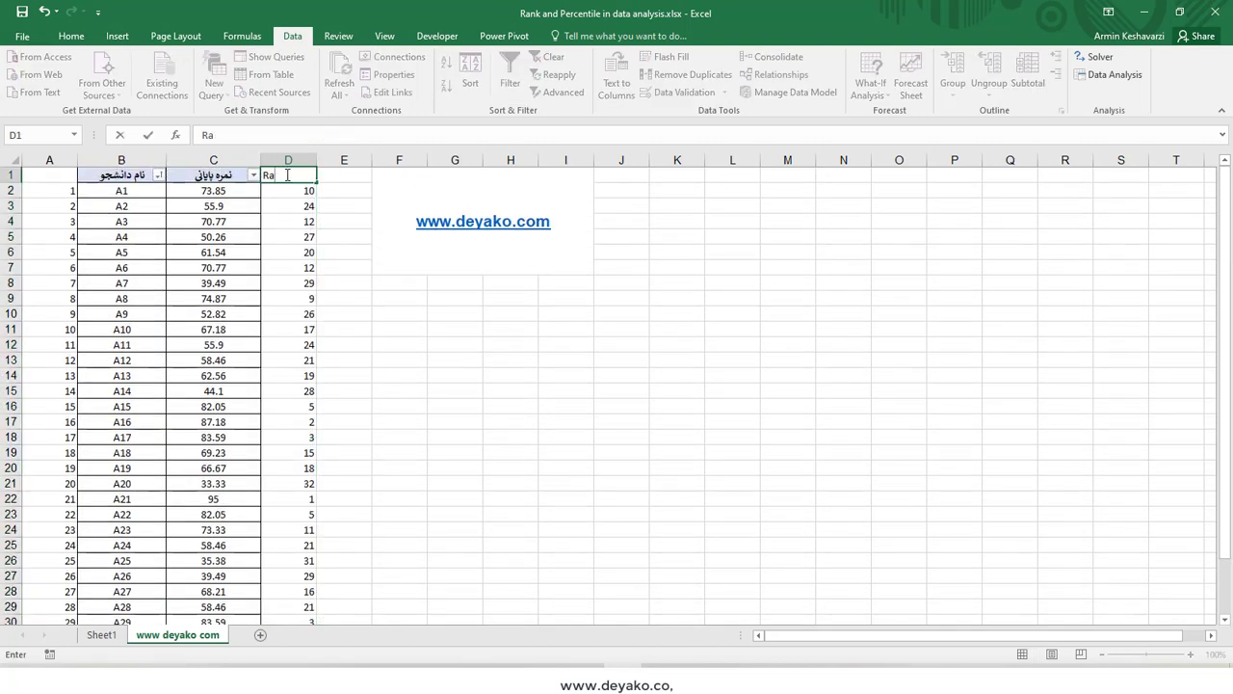
key(Return)
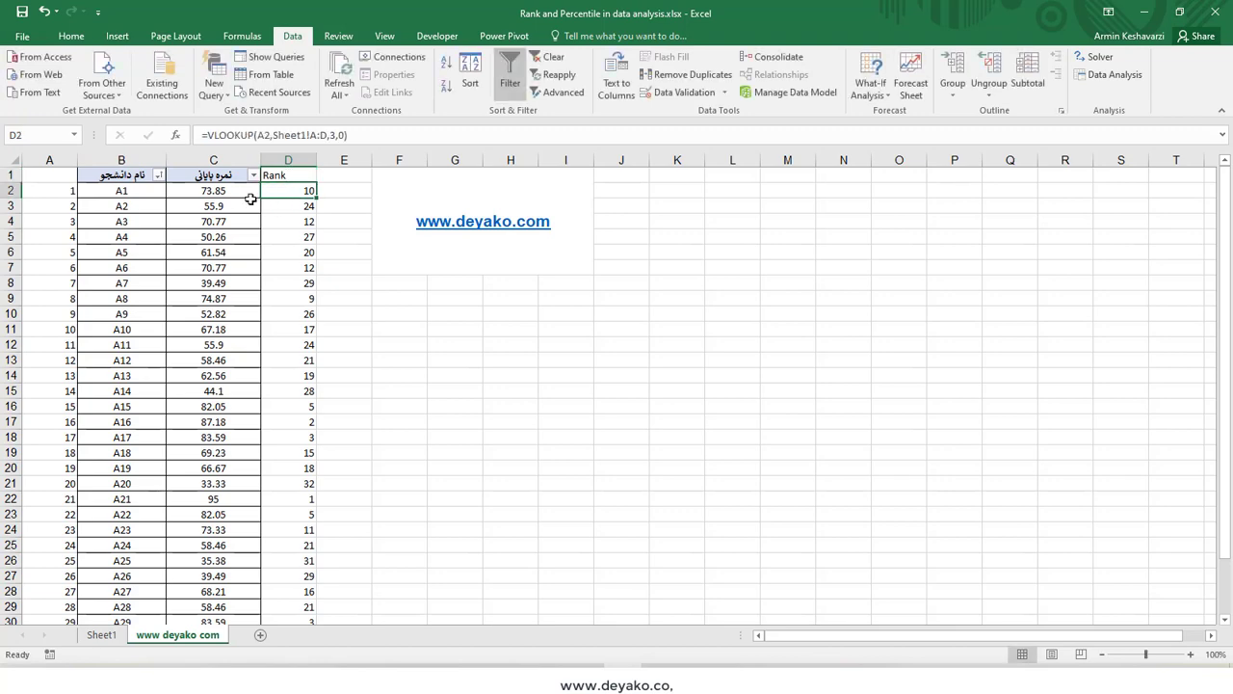
click(210, 175)
click(71, 36)
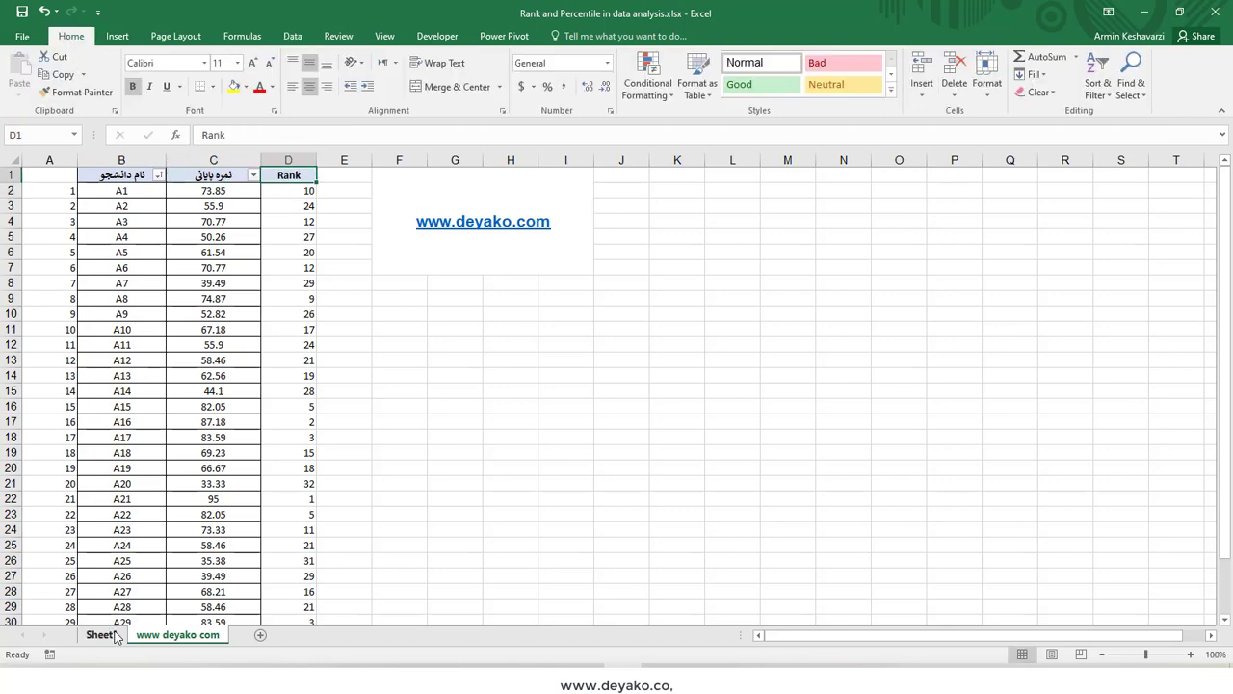
click(102, 635)
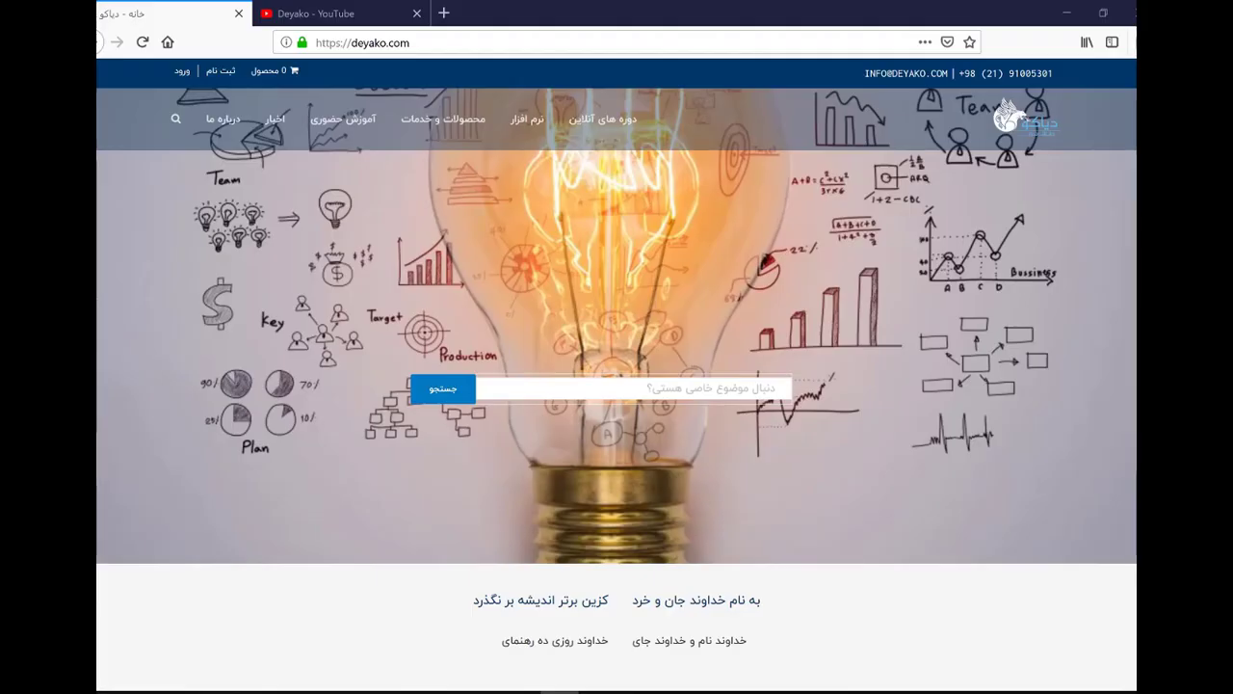
Switch to the 'Deyako - YouTube' channel page in the browser.
click(347, 14)
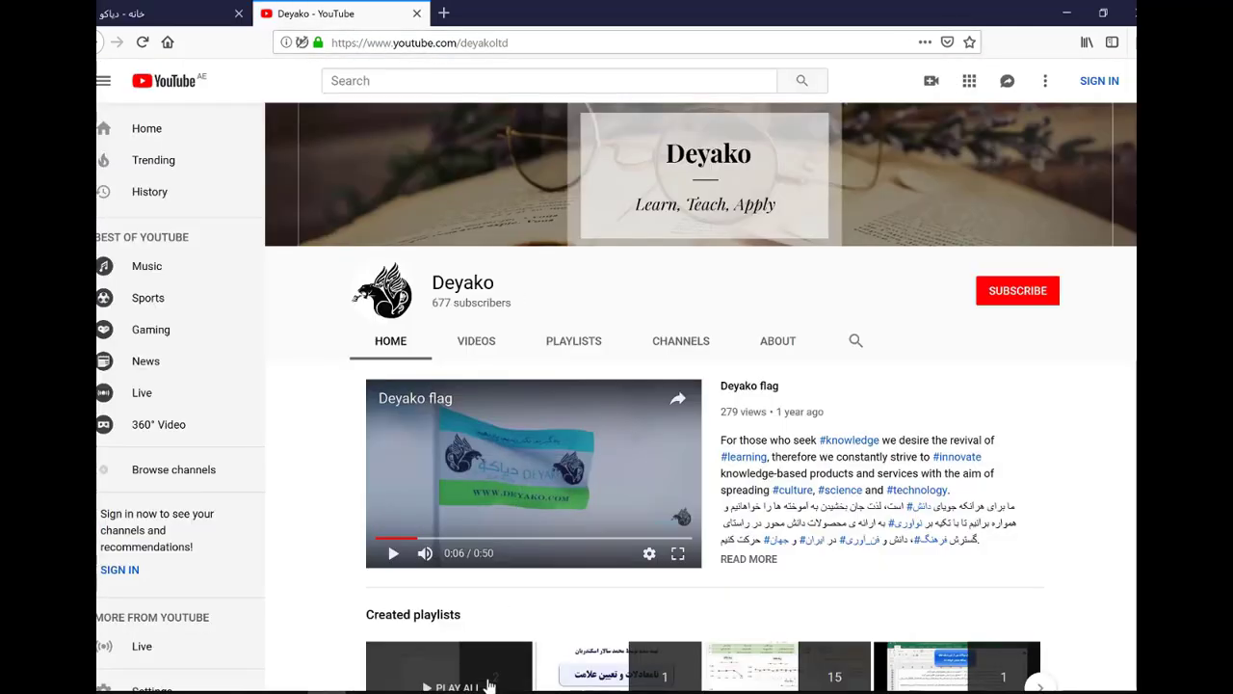